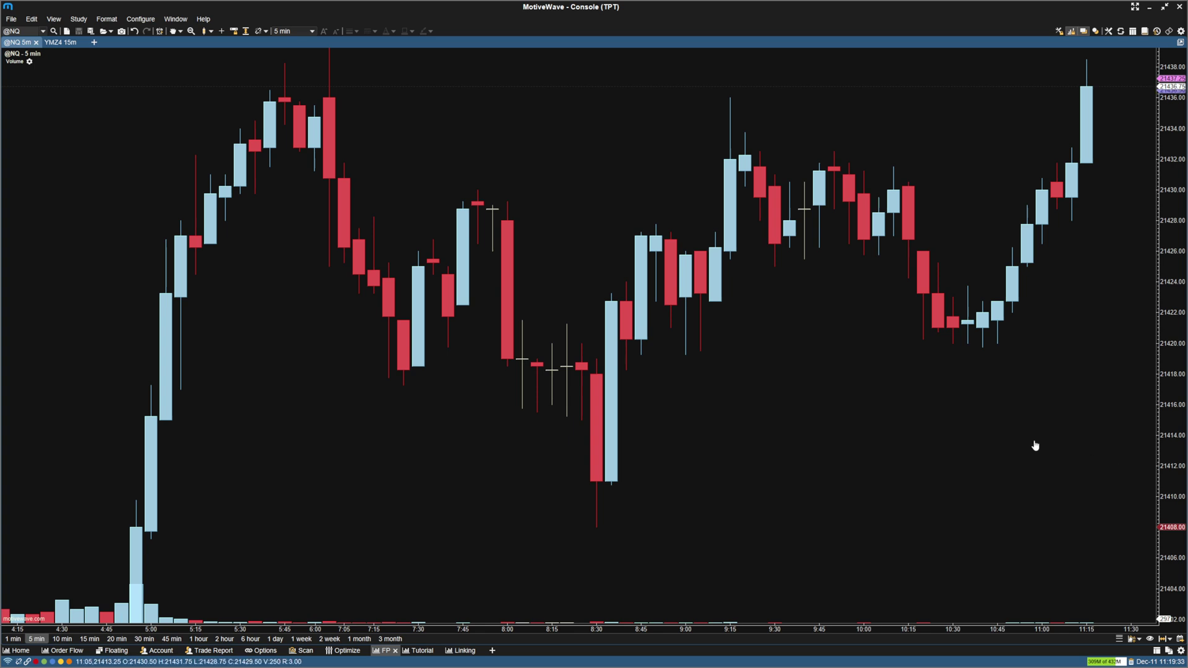
pyautogui.moveTo(695, 234); pyautogui.dragTo(729, 369)
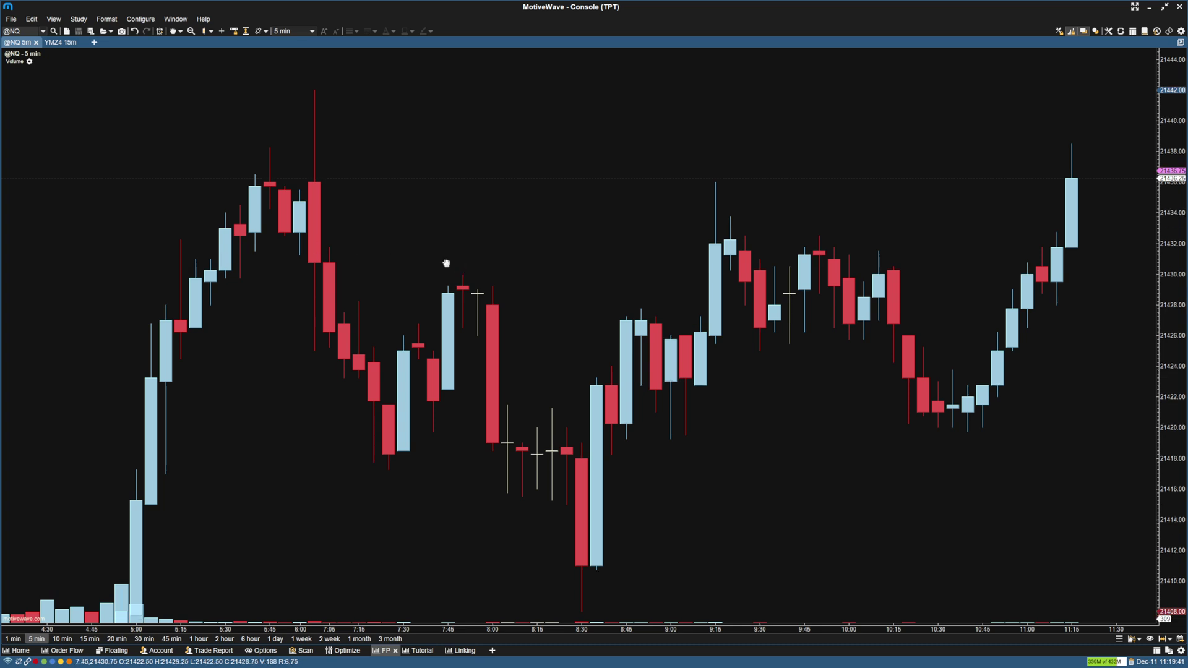
pyautogui.moveTo(446, 262); pyautogui.dragTo(425, 247)
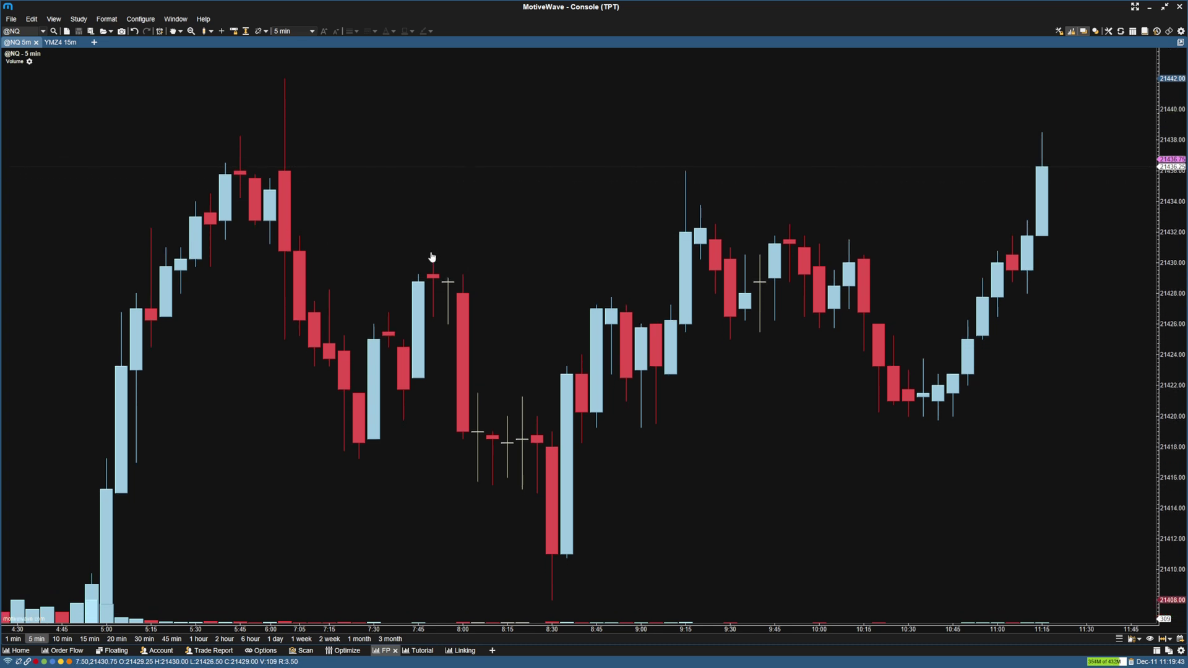
pyautogui.click(79, 19)
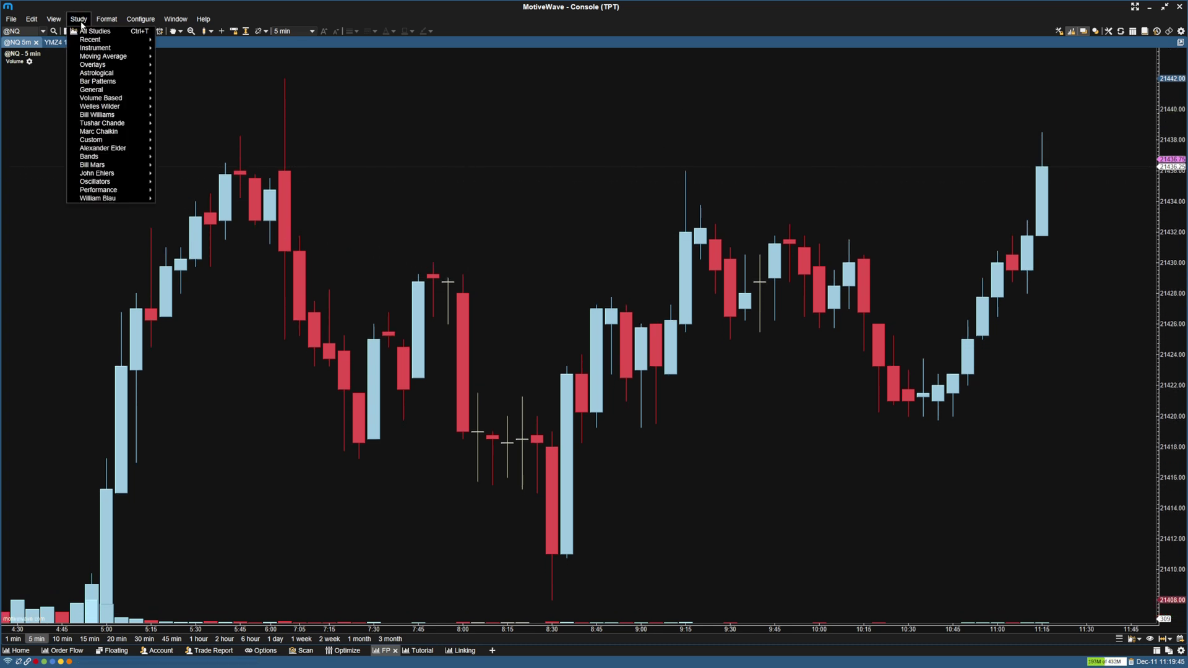
pyautogui.moveTo(95, 100)
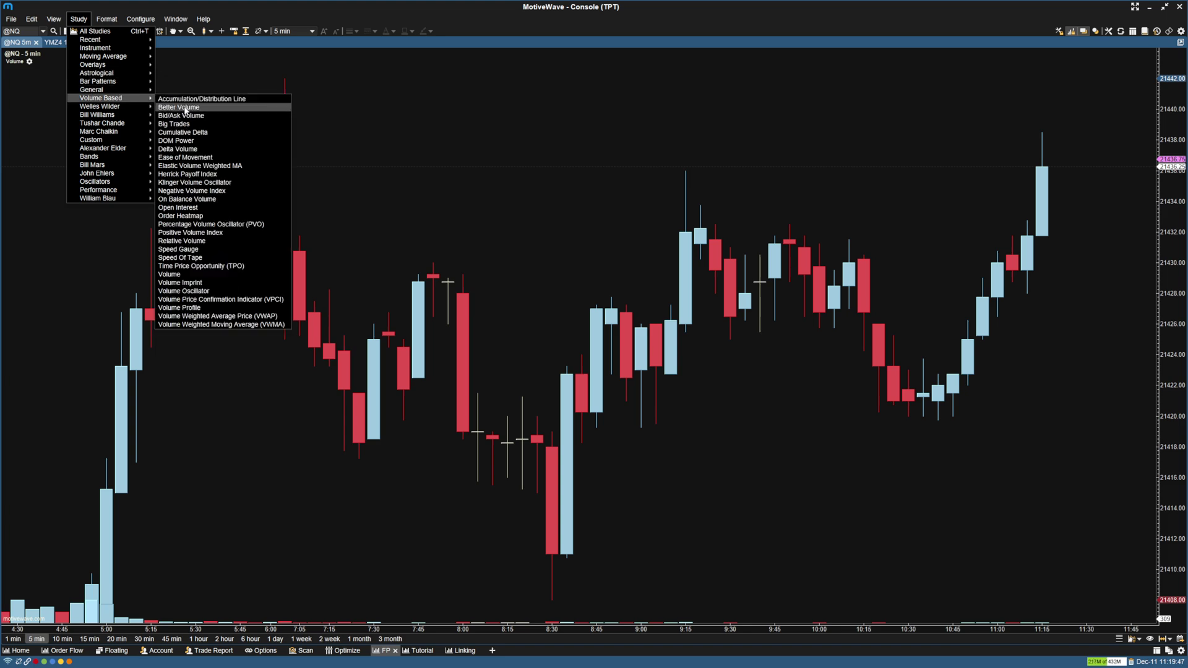
pyautogui.click(194, 282)
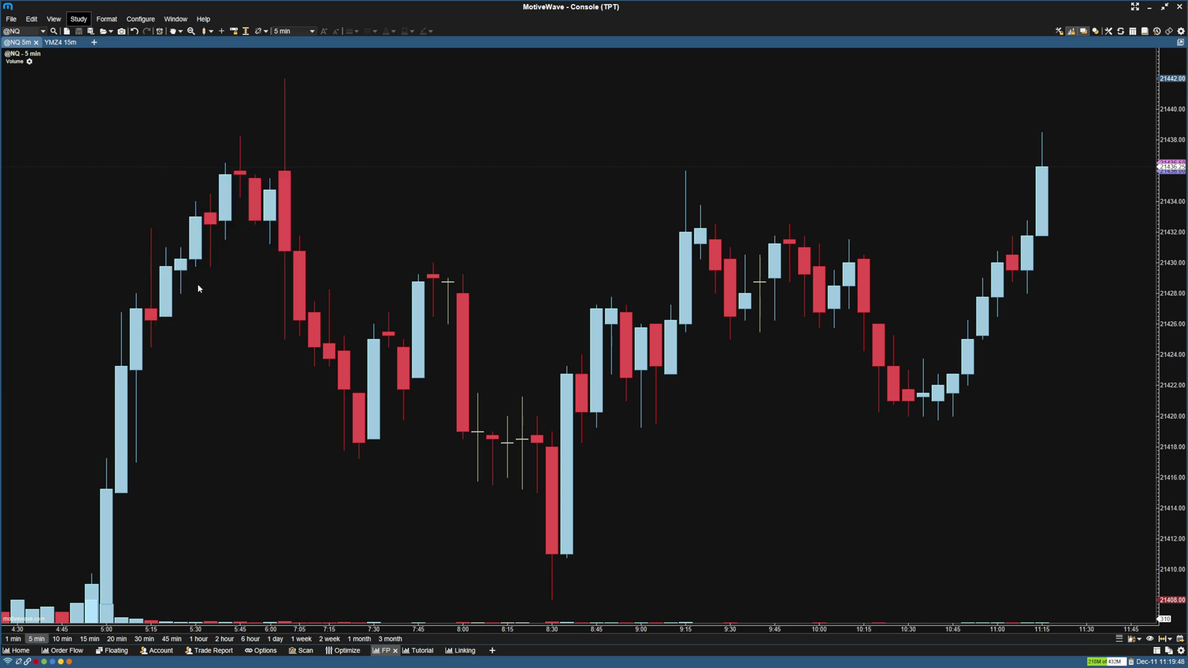
pyautogui.moveTo(606, 190); pyautogui.dragTo(434, 180)
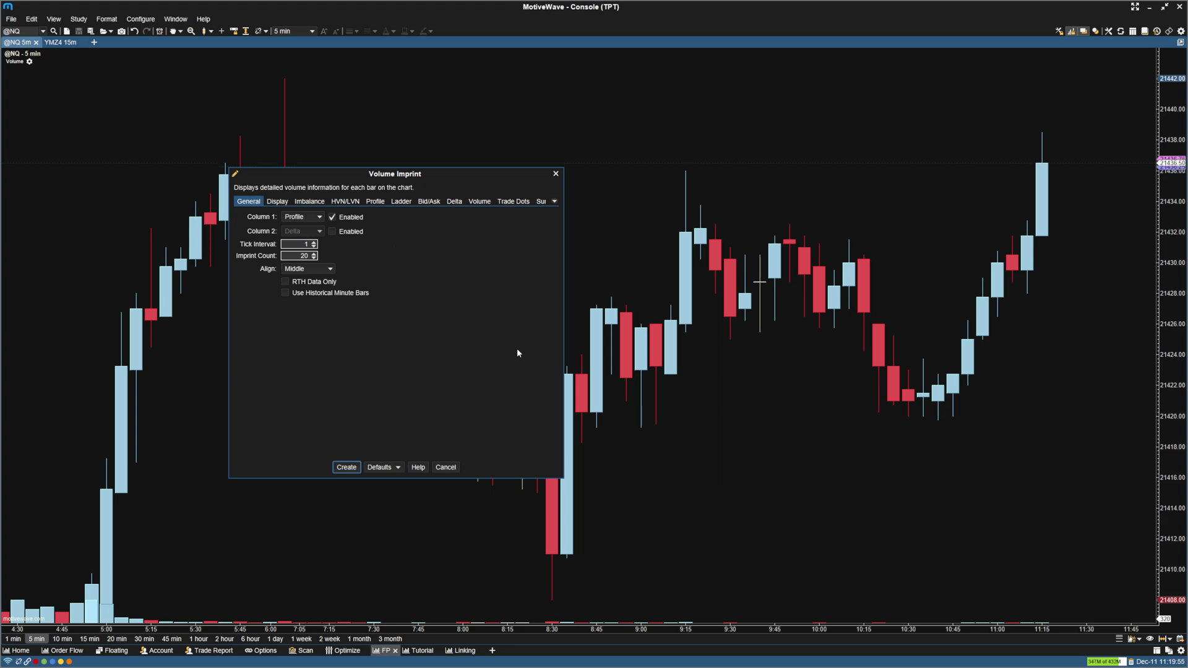
# Set the new Volume Imprint study's imprint count to 40
pyautogui.click(289, 245)
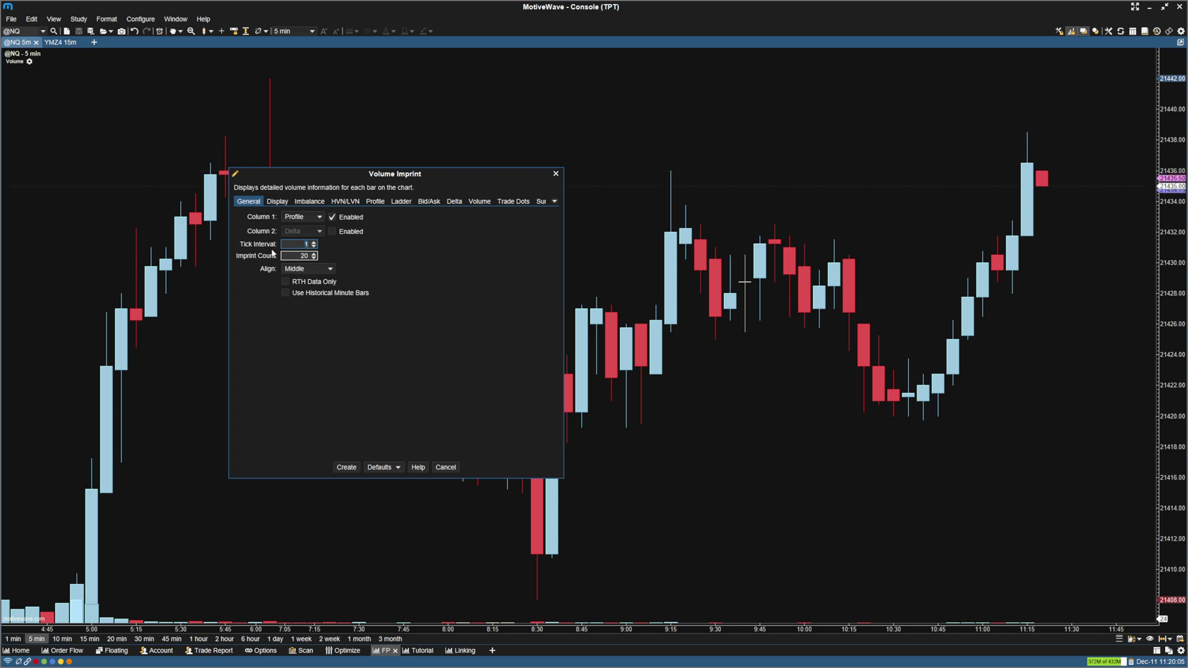
pyautogui.click(289, 255)
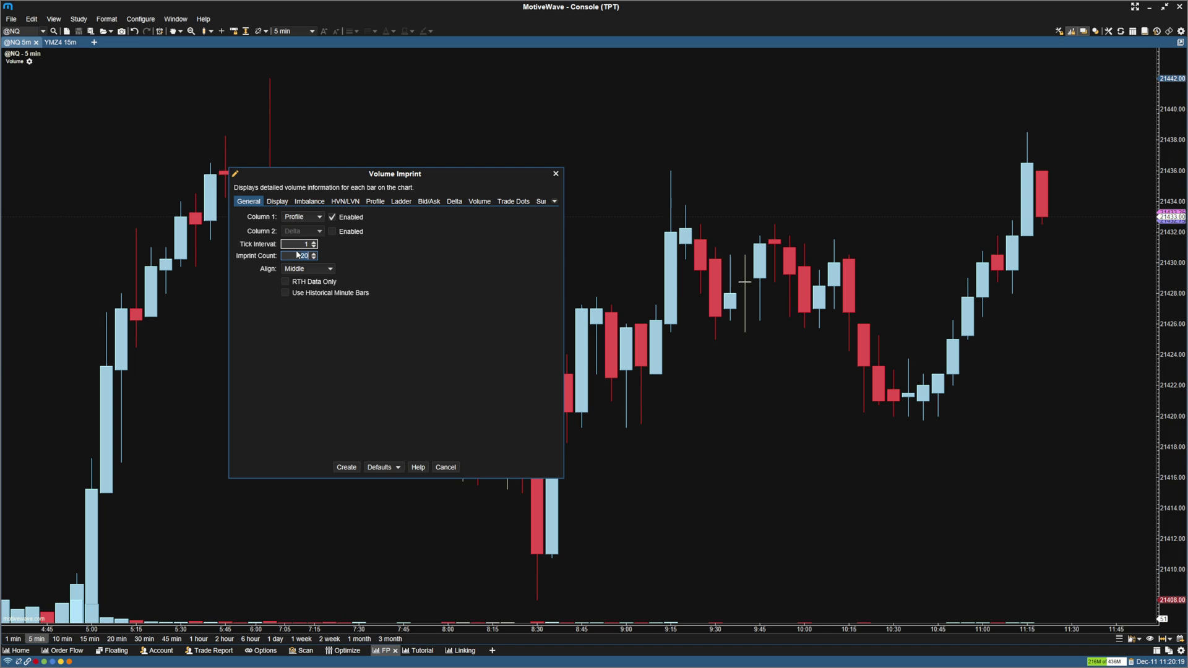
pyautogui.write('40')
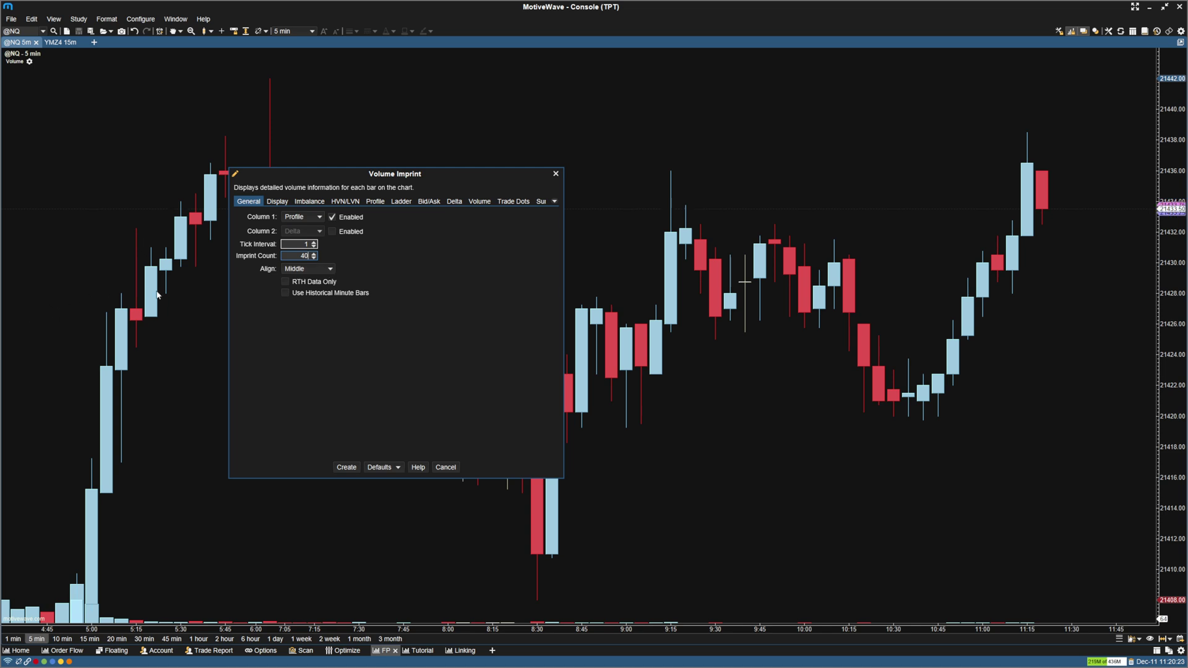
# Show Bid/Ask in column 1, enable column 2 with Delta, and create the Volume Imprint study
pyautogui.click(318, 218)
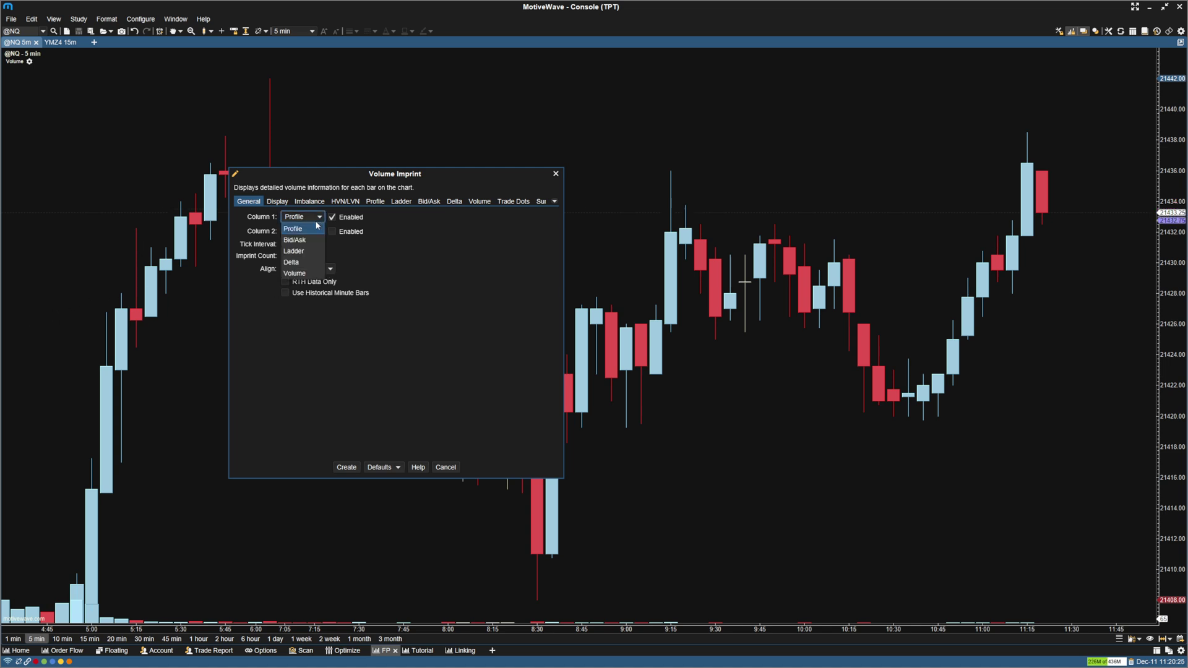
pyautogui.click(316, 240)
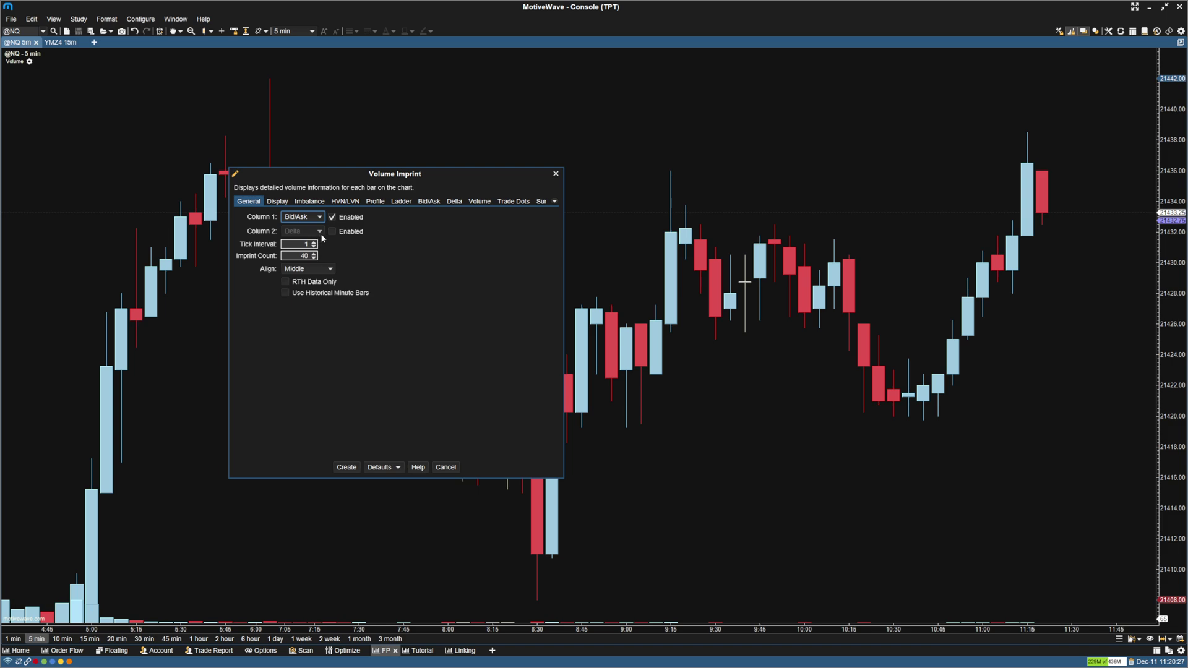
pyautogui.click(332, 231)
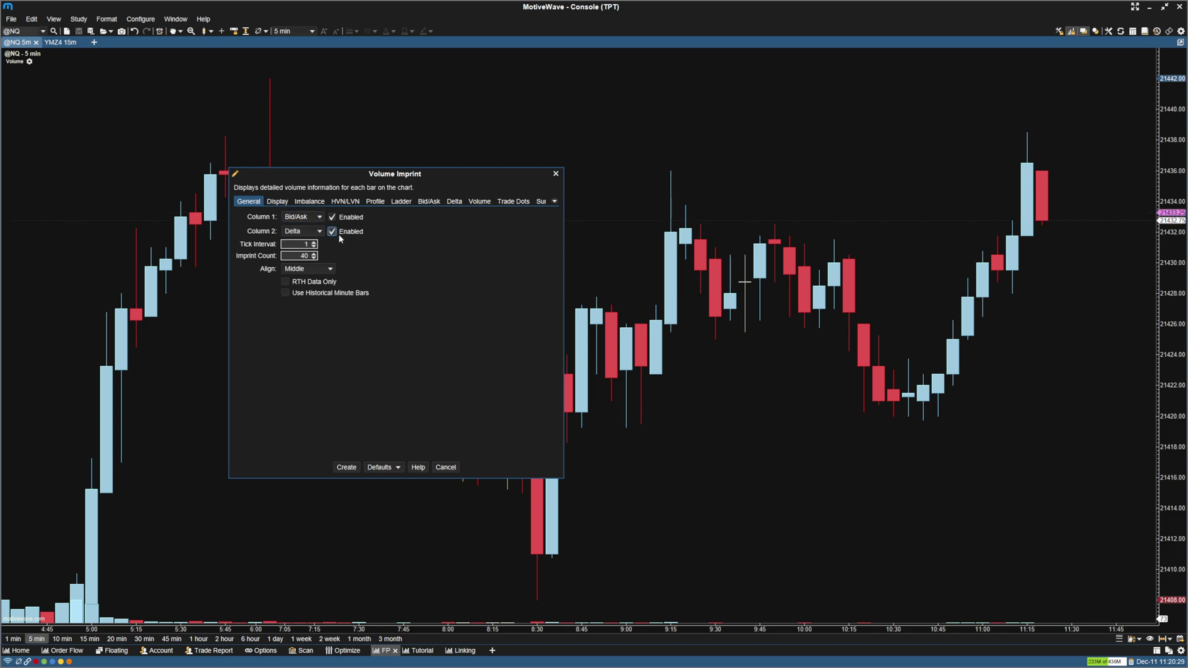
pyautogui.click(345, 468)
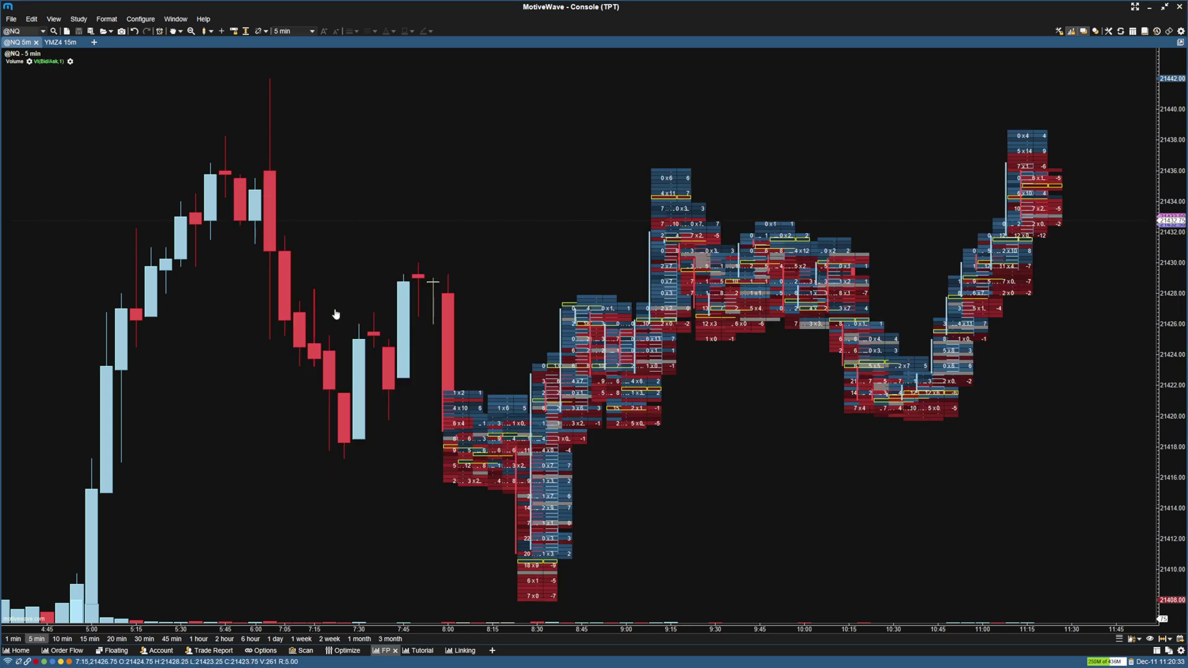
# Widen the bar spacing on the time scale and set the chart's bar type to No Bars
pyautogui.moveTo(651, 344)
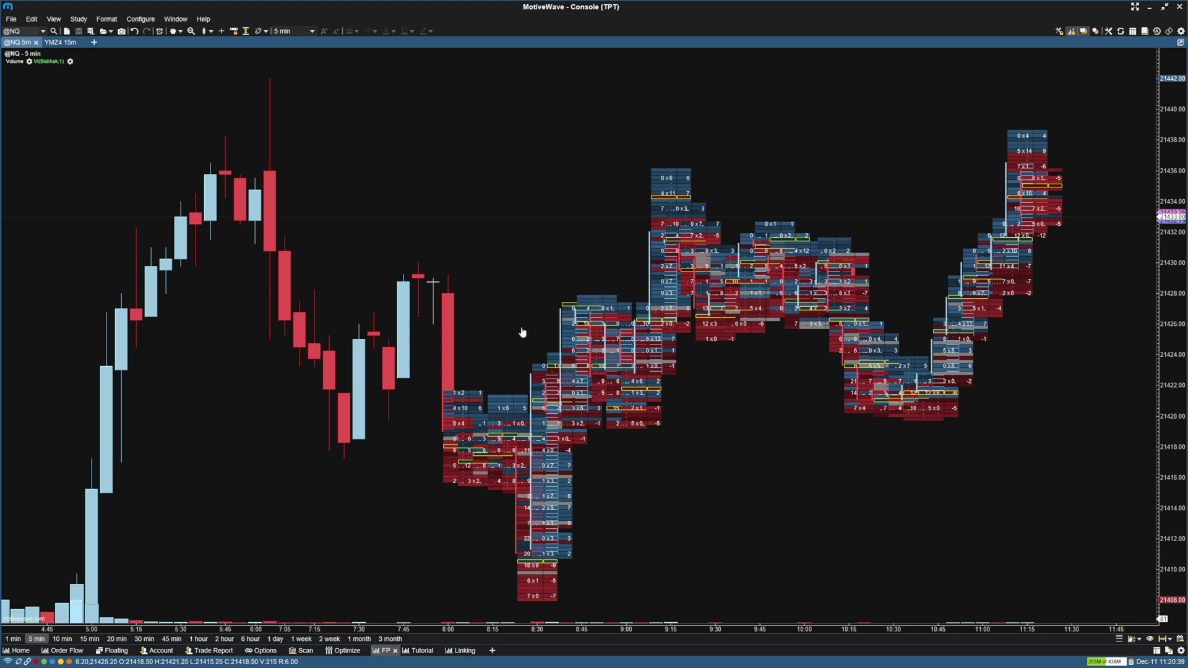
pyautogui.moveTo(736, 631); pyautogui.dragTo(488, 594)
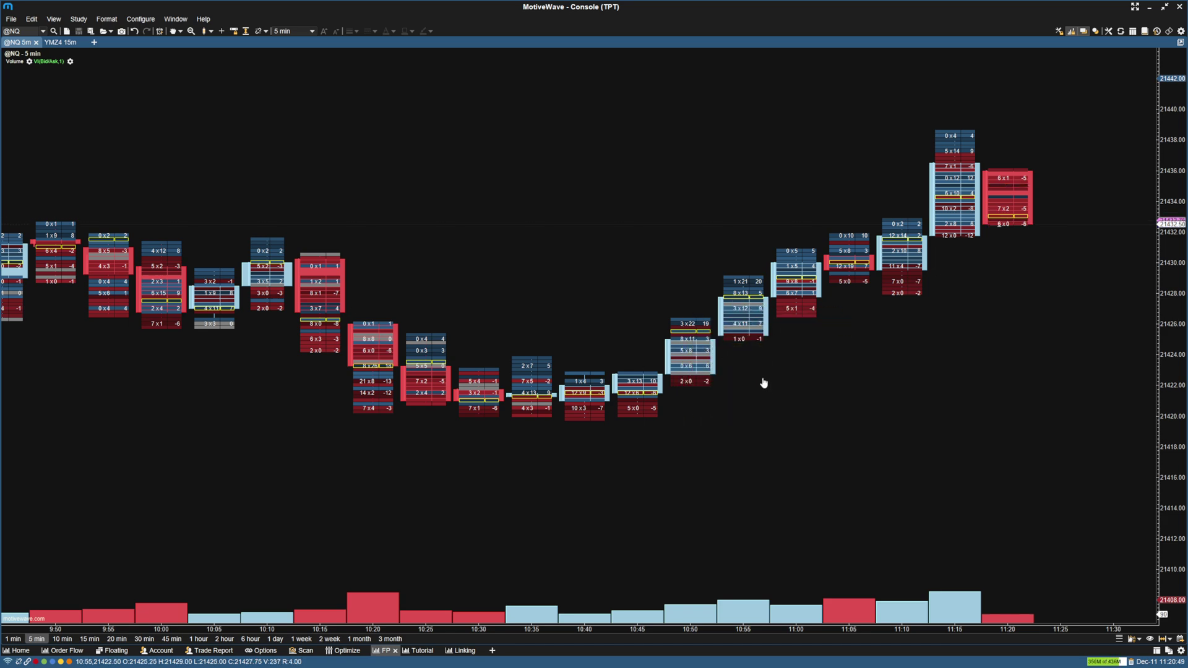
pyautogui.moveTo(764, 383); pyautogui.dragTo(801, 400)
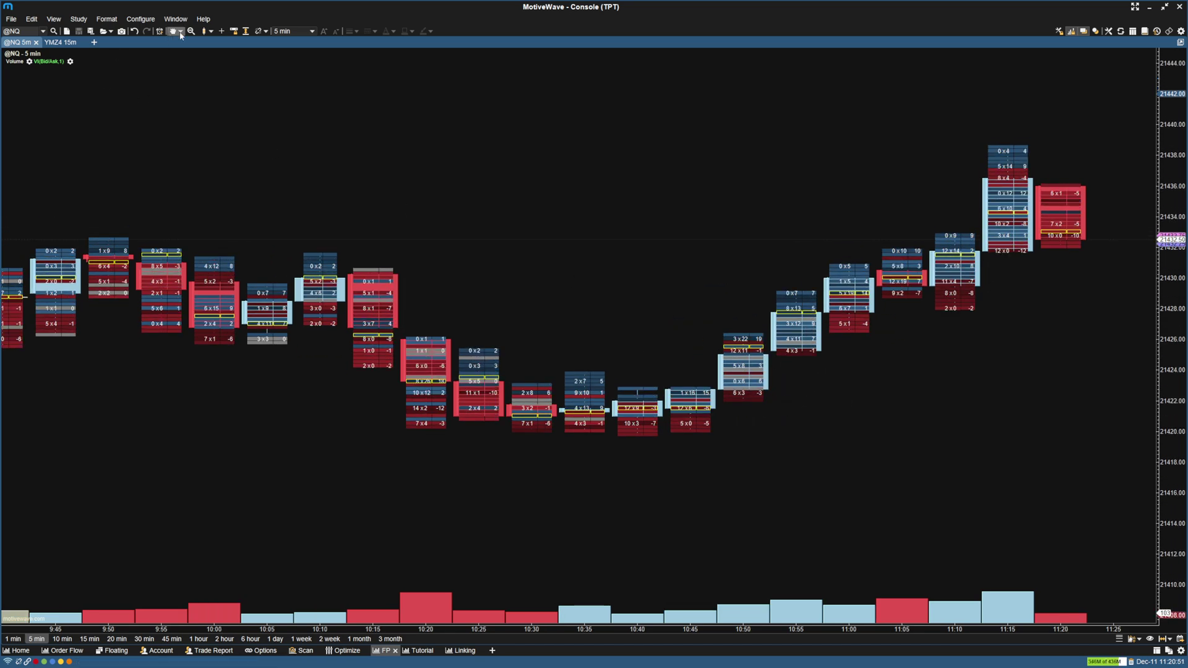
pyautogui.click(207, 31)
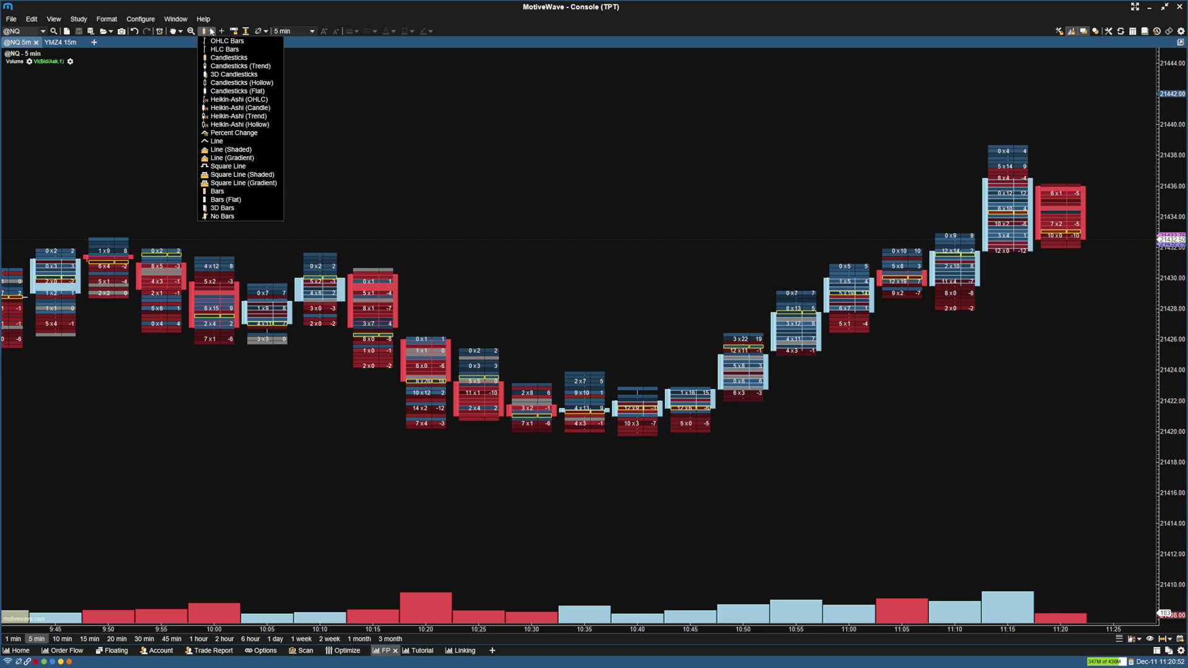
pyautogui.click(231, 220)
# Stretch the price scale until each price level of the volume imprints is readable, keeping the latest bars in view
pyautogui.moveTo(480, 332); pyautogui.dragTo(441, 264)
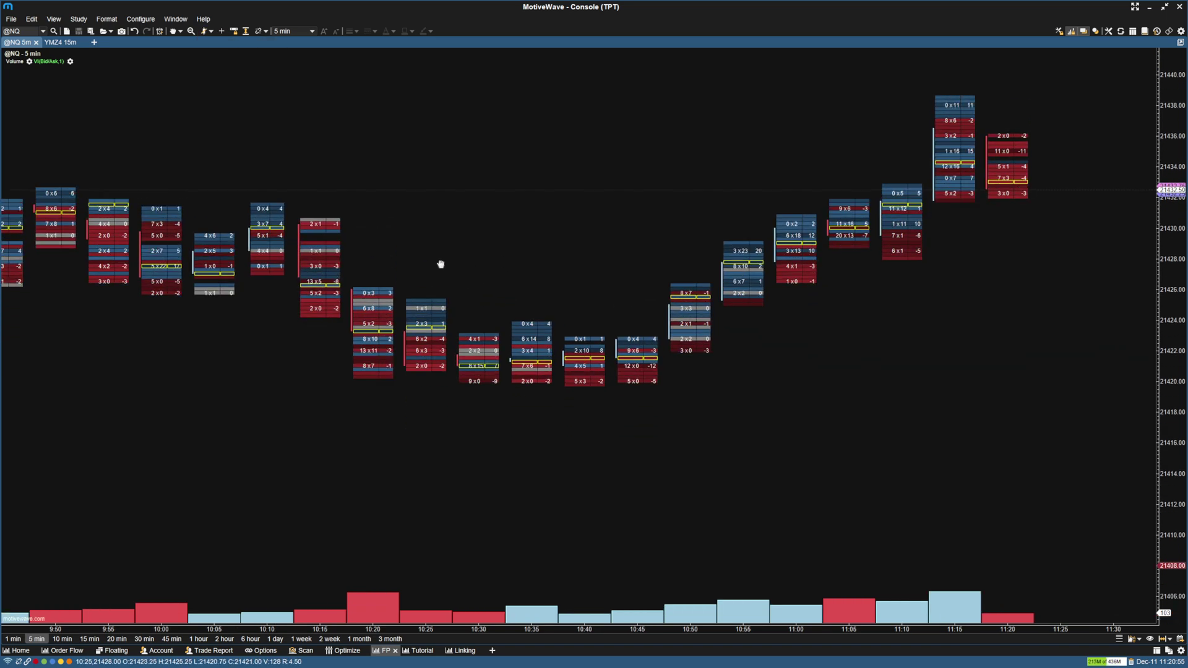
pyautogui.moveTo(1166, 292); pyautogui.dragTo(1166, 351)
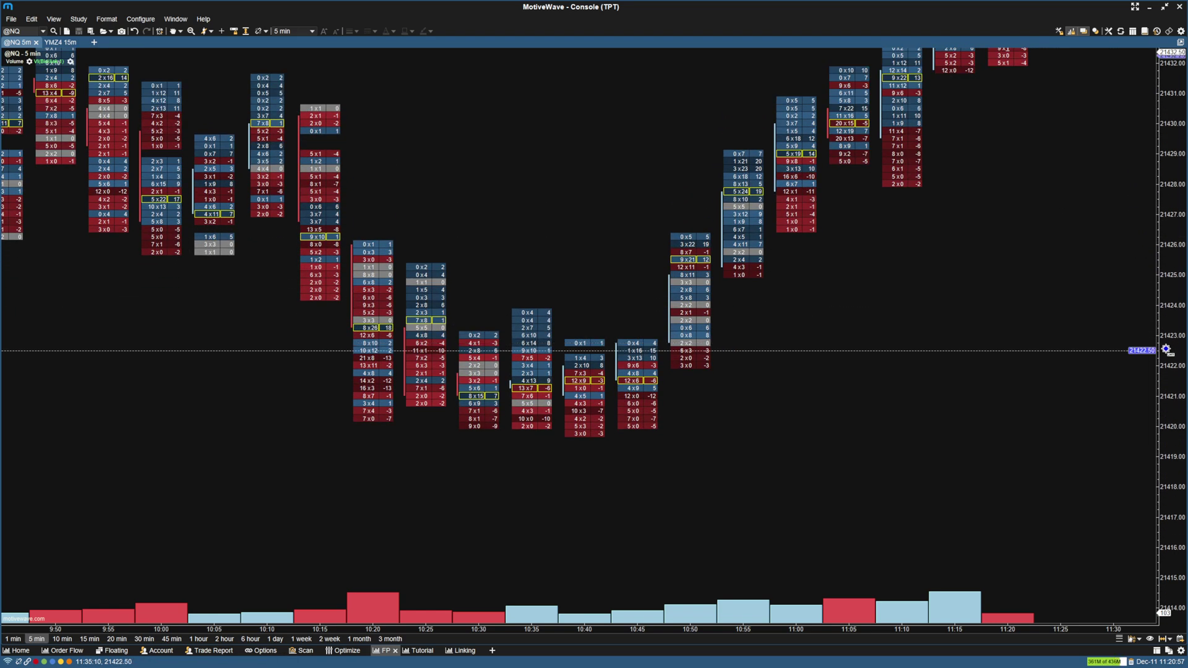
pyautogui.moveTo(917, 386); pyautogui.dragTo(970, 371)
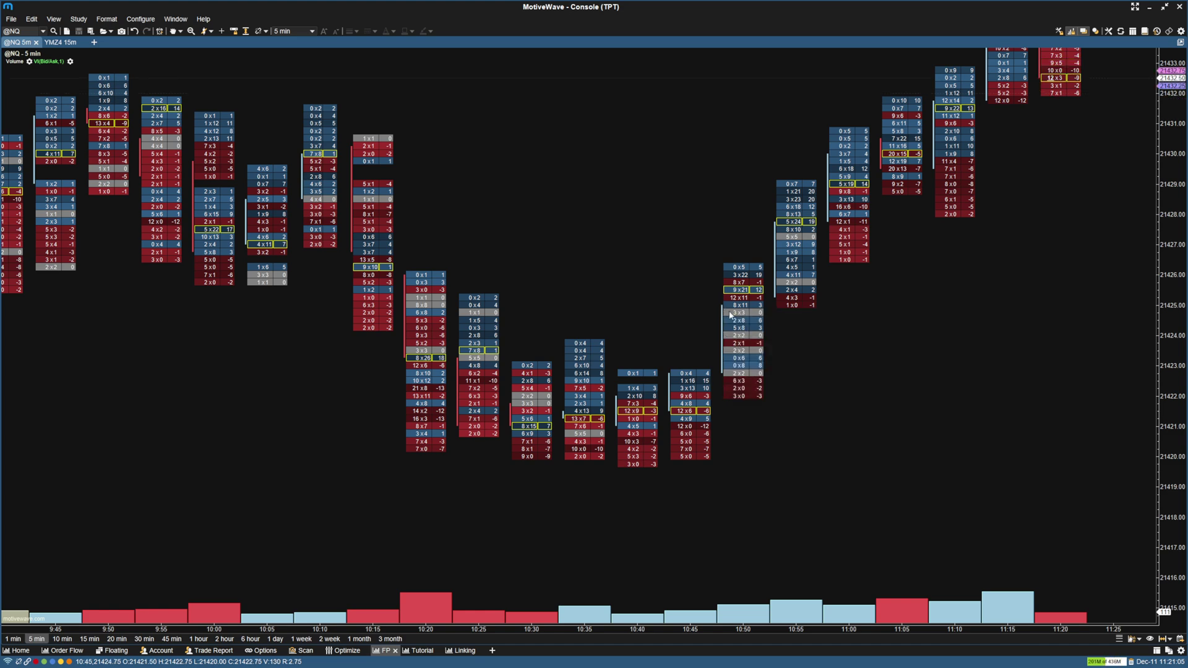
pyautogui.moveTo(786, 302); pyautogui.dragTo(627, 483)
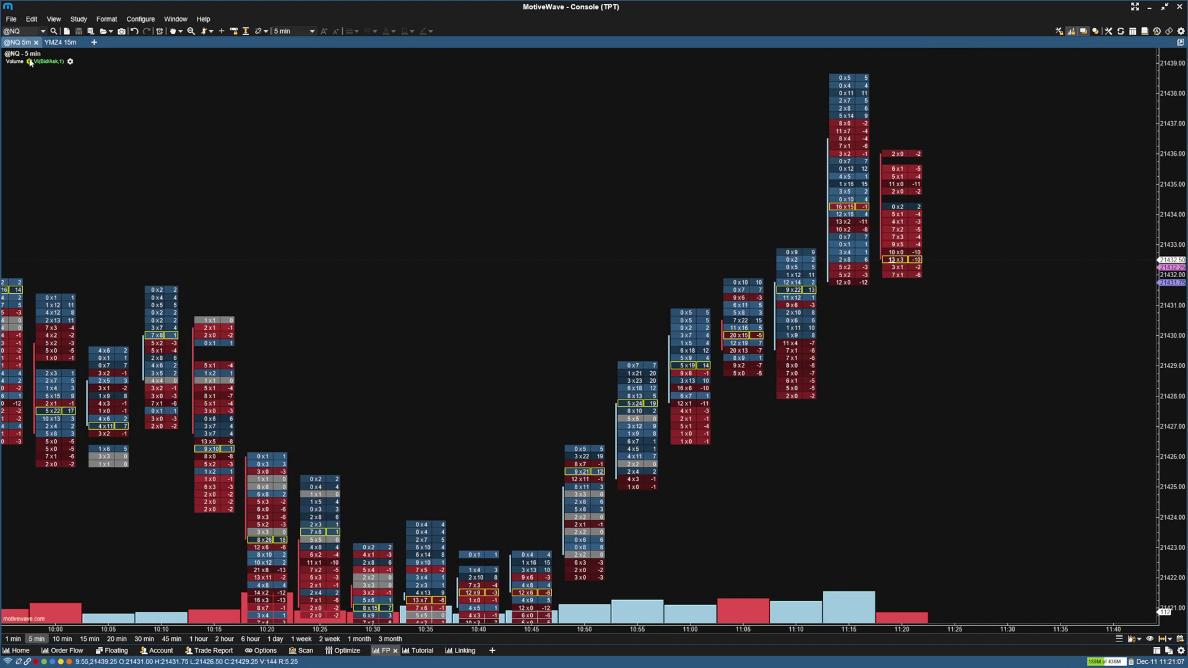
# In the Volume Imprint's Bid/Ask settings, turn off the fill and POC outline, align labels to Middle, and apply
pyautogui.click(68, 61)
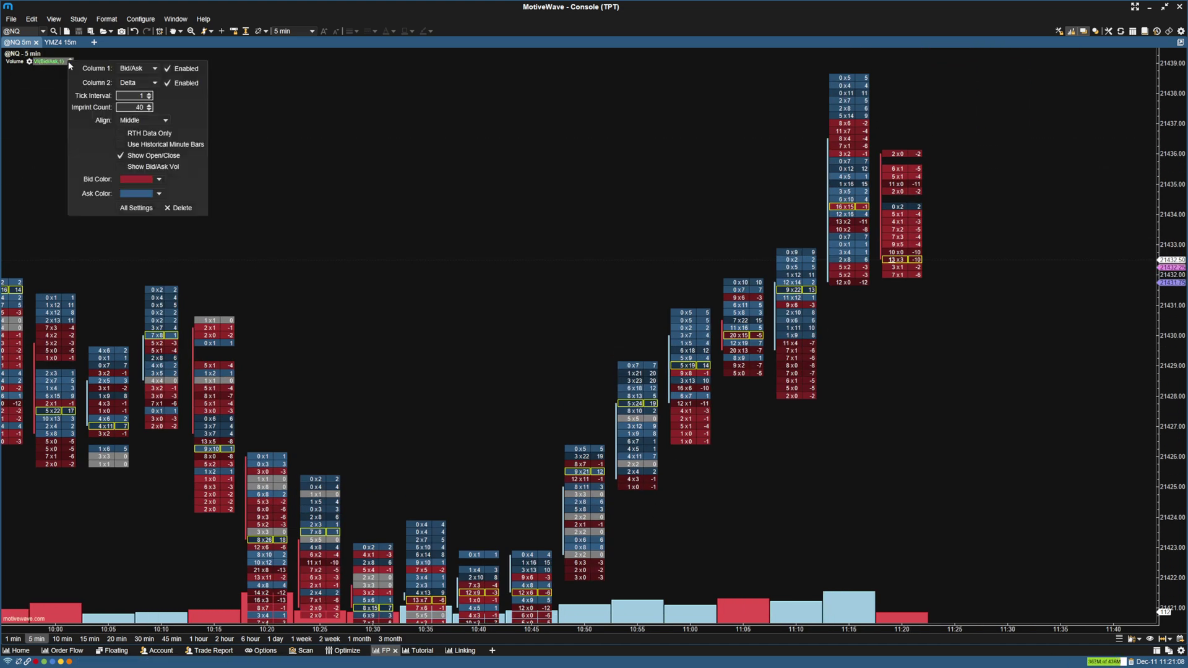
pyautogui.click(135, 208)
pyautogui.moveTo(594, 187); pyautogui.dragTo(301, 163)
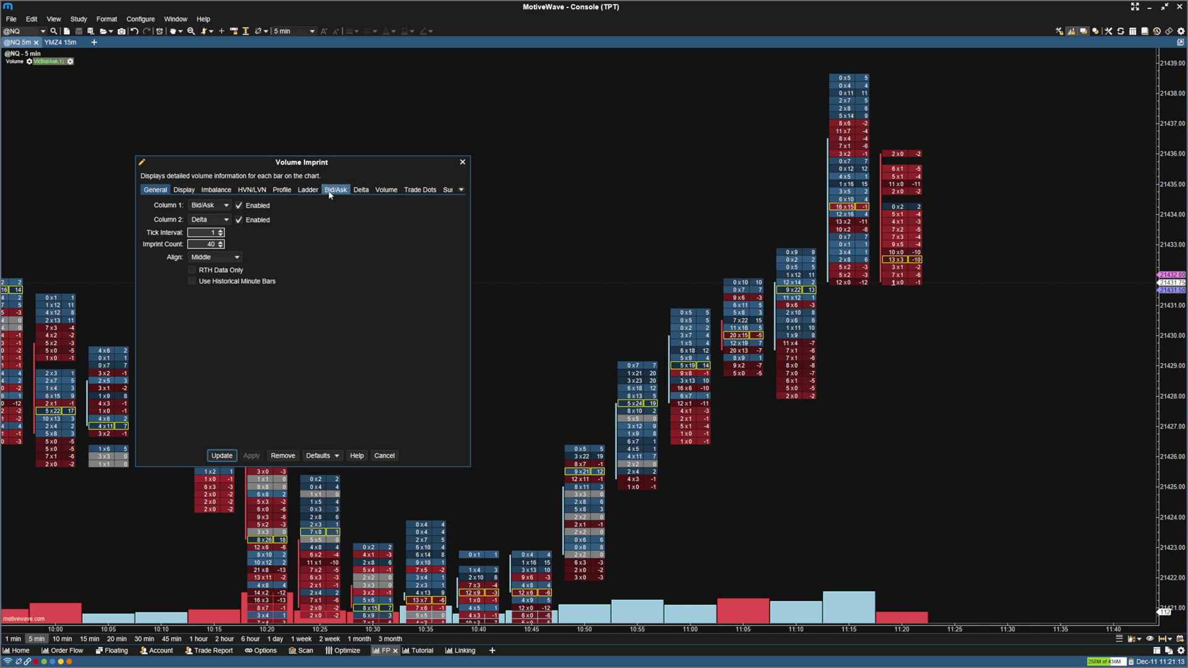
pyautogui.click(330, 192)
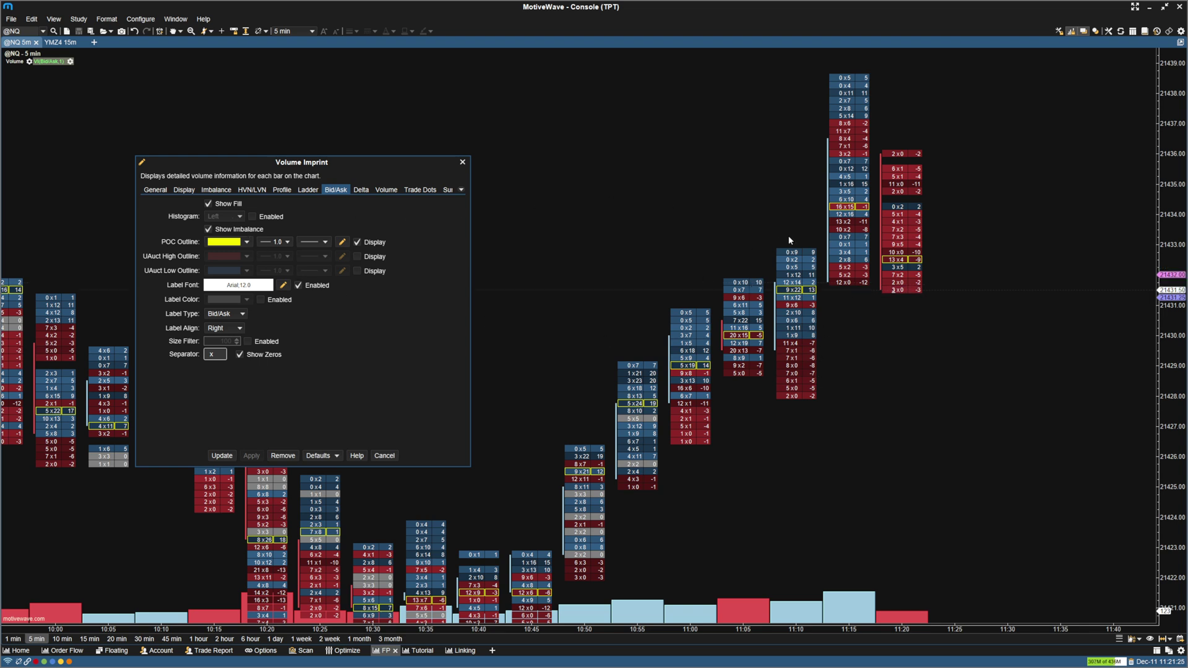
pyautogui.click(209, 203)
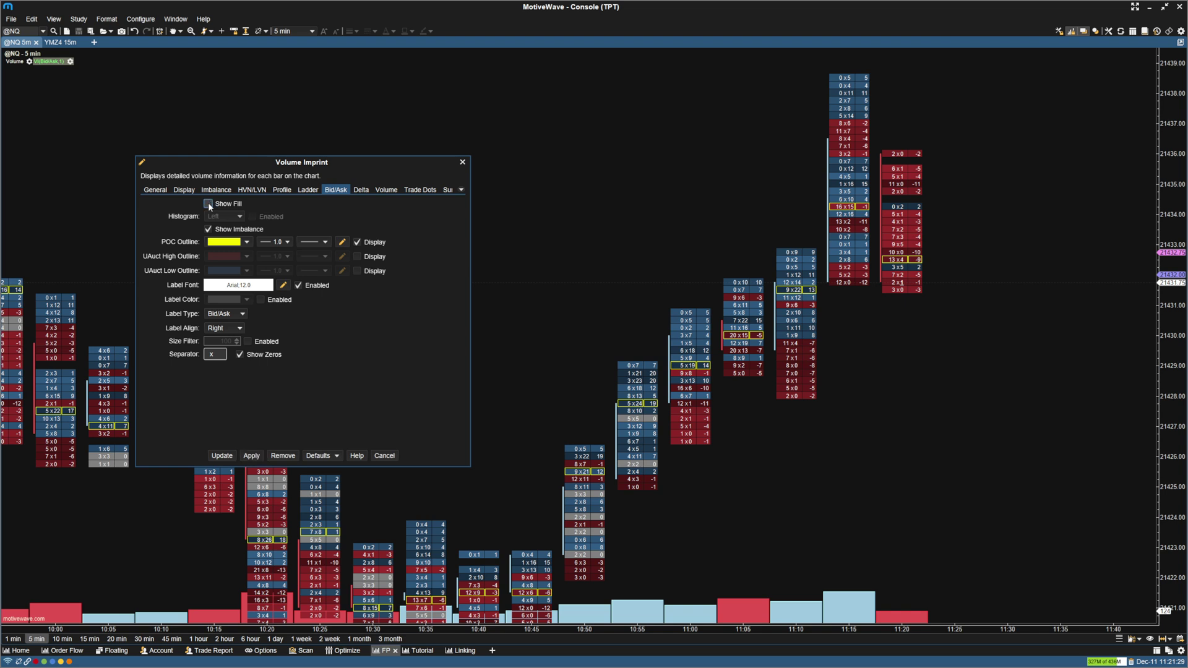
pyautogui.click(357, 243)
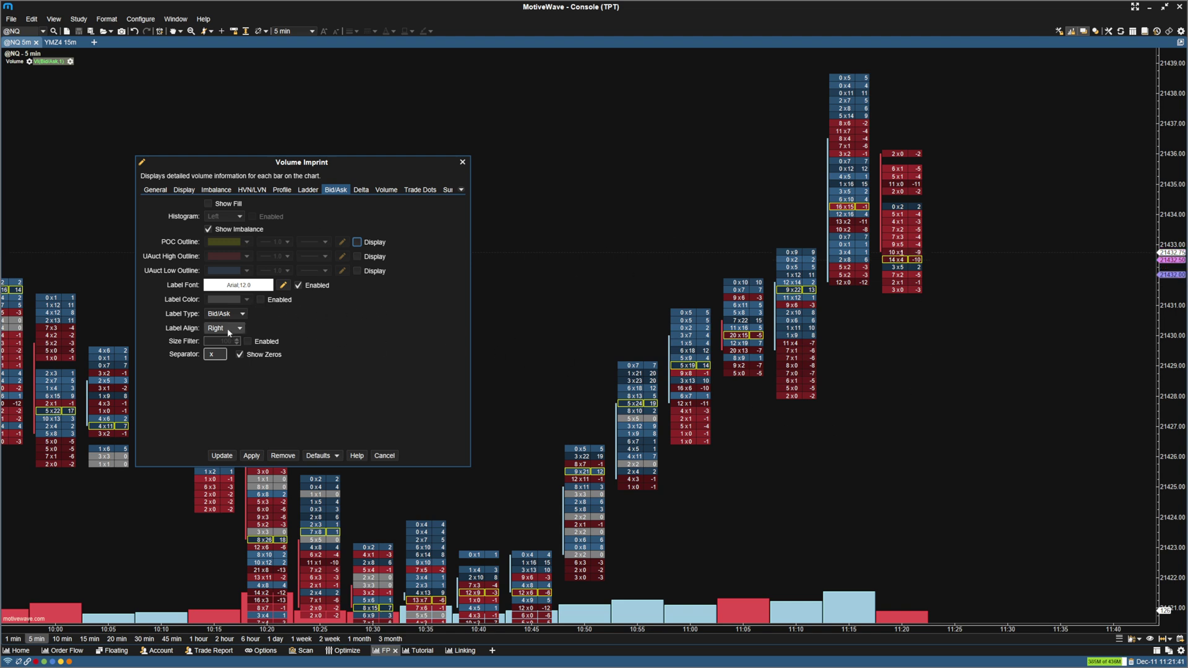
pyautogui.click(229, 329)
pyautogui.click(219, 349)
pyautogui.click(259, 456)
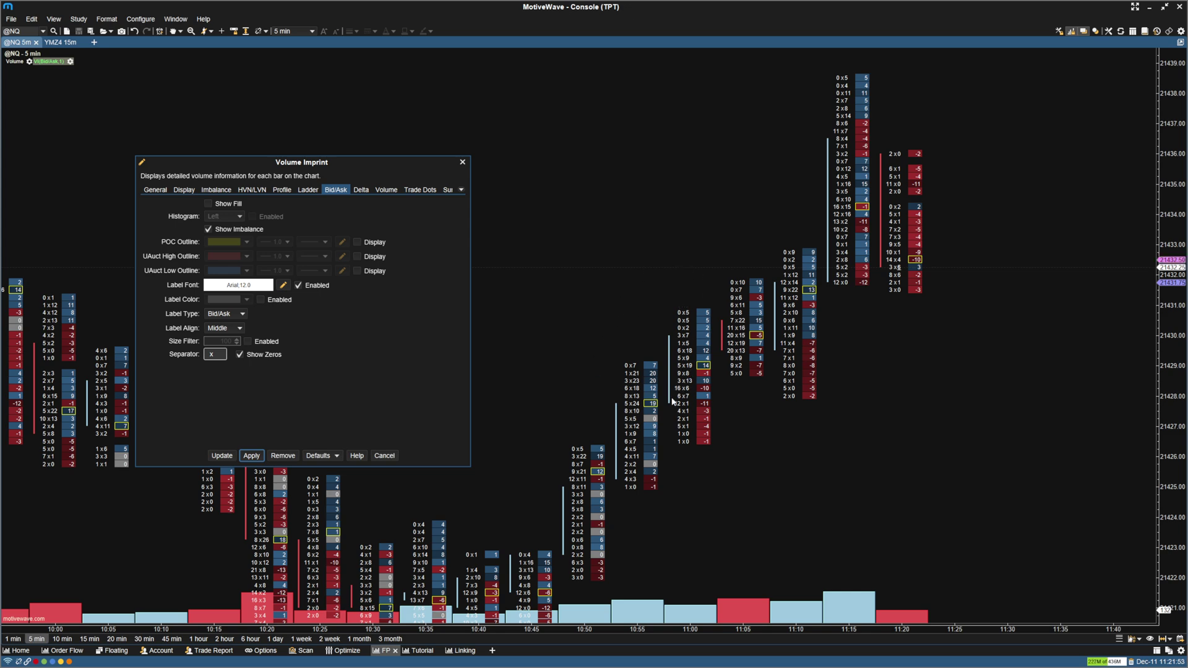
pyautogui.moveTo(224, 353); pyautogui.dragTo(203, 356)
pyautogui.click(333, 357)
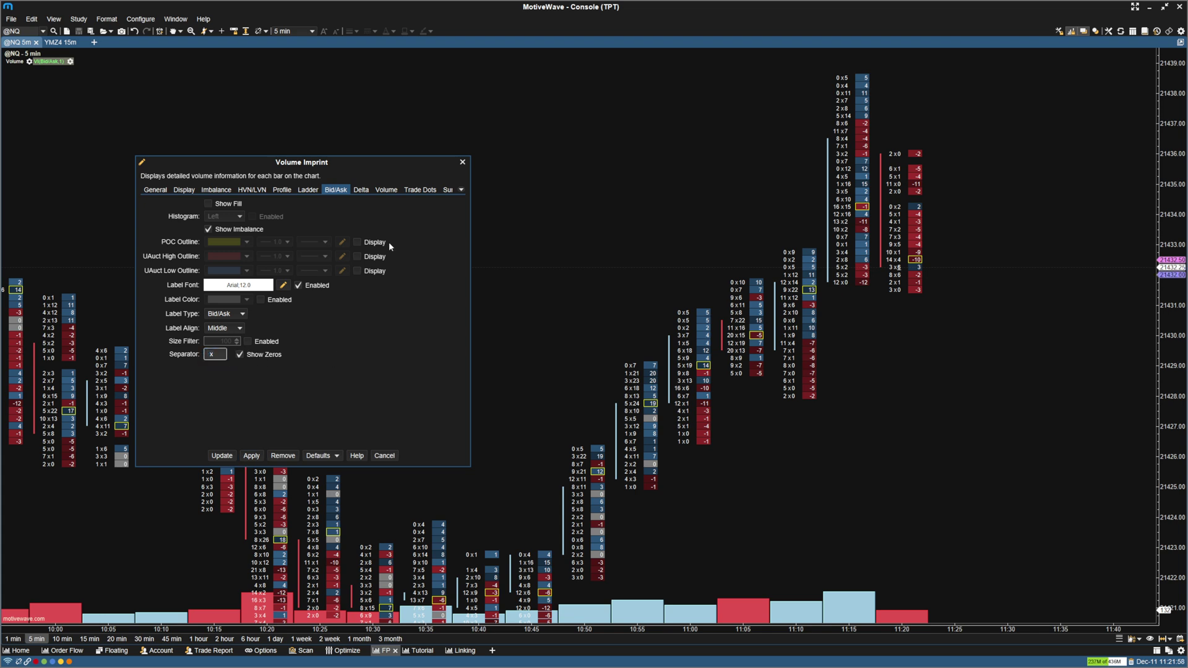
# In the Delta settings, hide the POC outline, enable the Left histogram, align labels to Middle, and apply
pyautogui.click(361, 189)
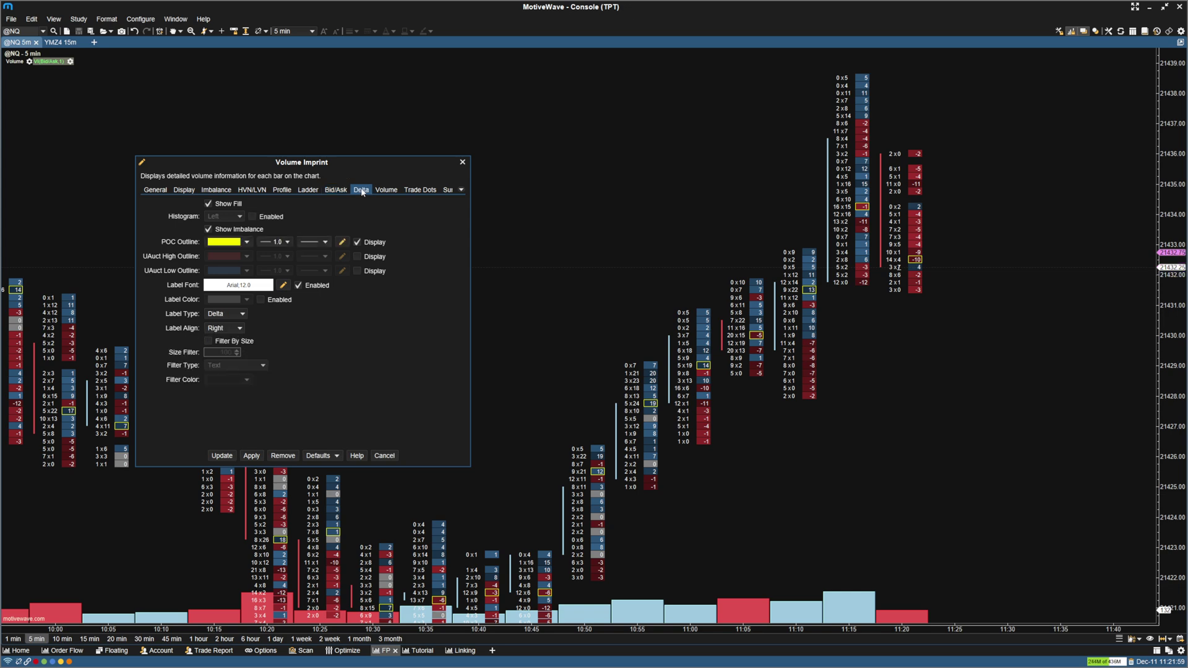
pyautogui.click(356, 243)
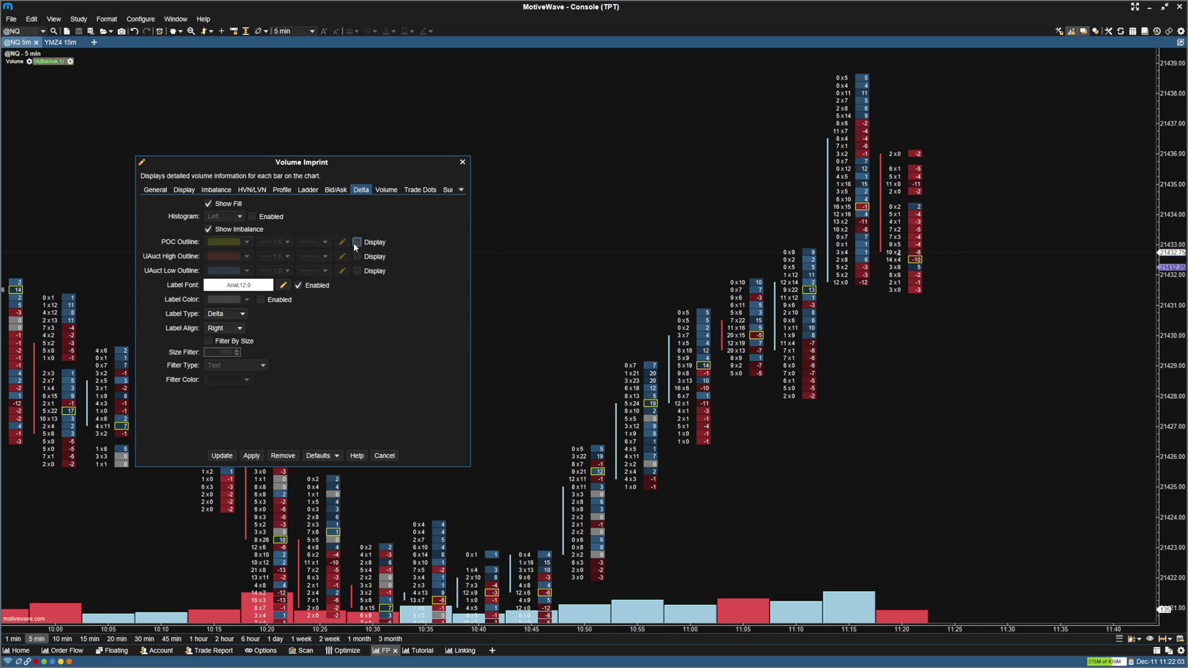
pyautogui.click(253, 217)
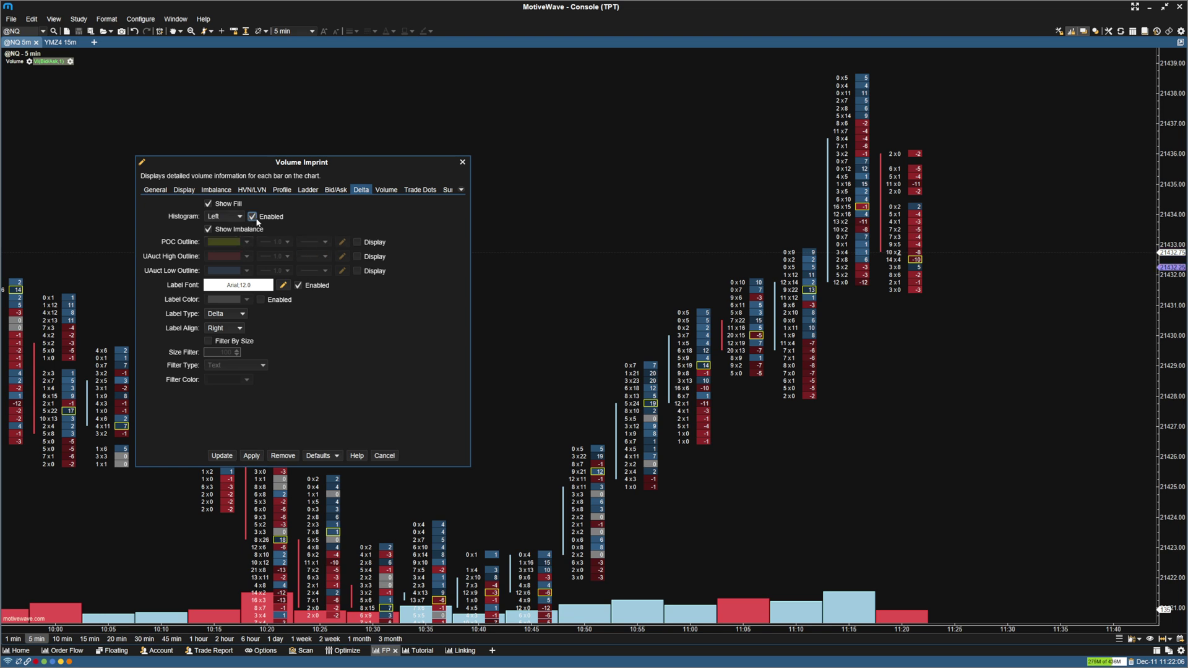
pyautogui.click(224, 329)
pyautogui.click(252, 455)
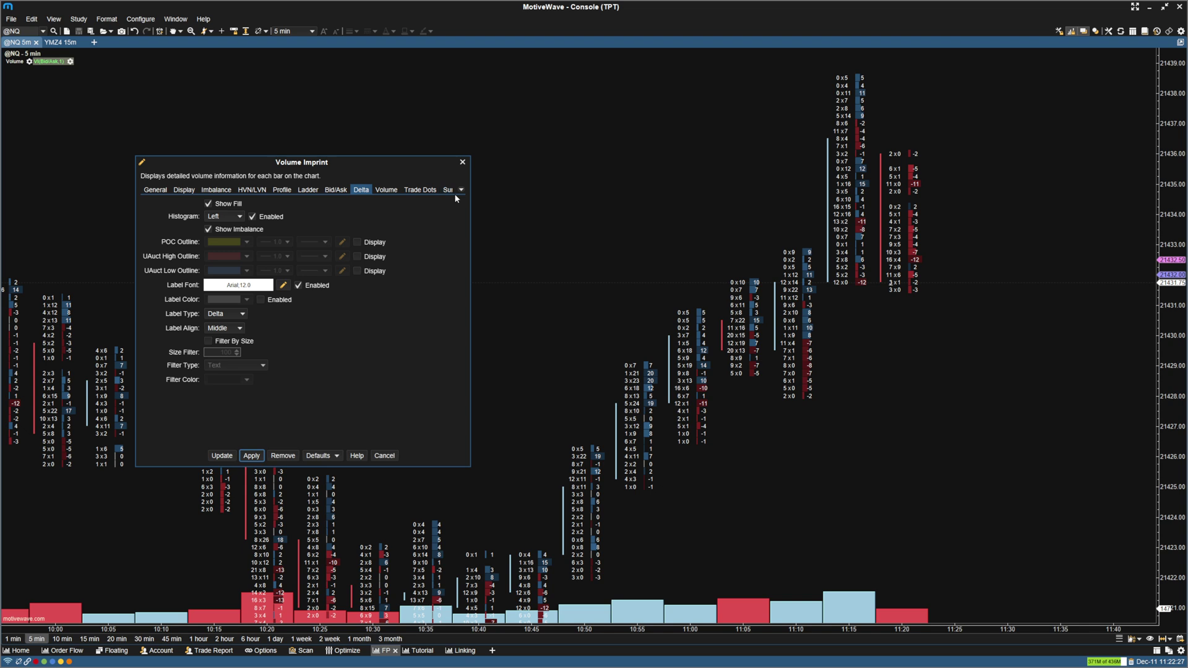
# Enable Show Totals in the Volume Imprint's Totals settings, apply it, and close the settings with the update kept
pyautogui.moveTo(470, 173); pyautogui.dragTo(644, 178)
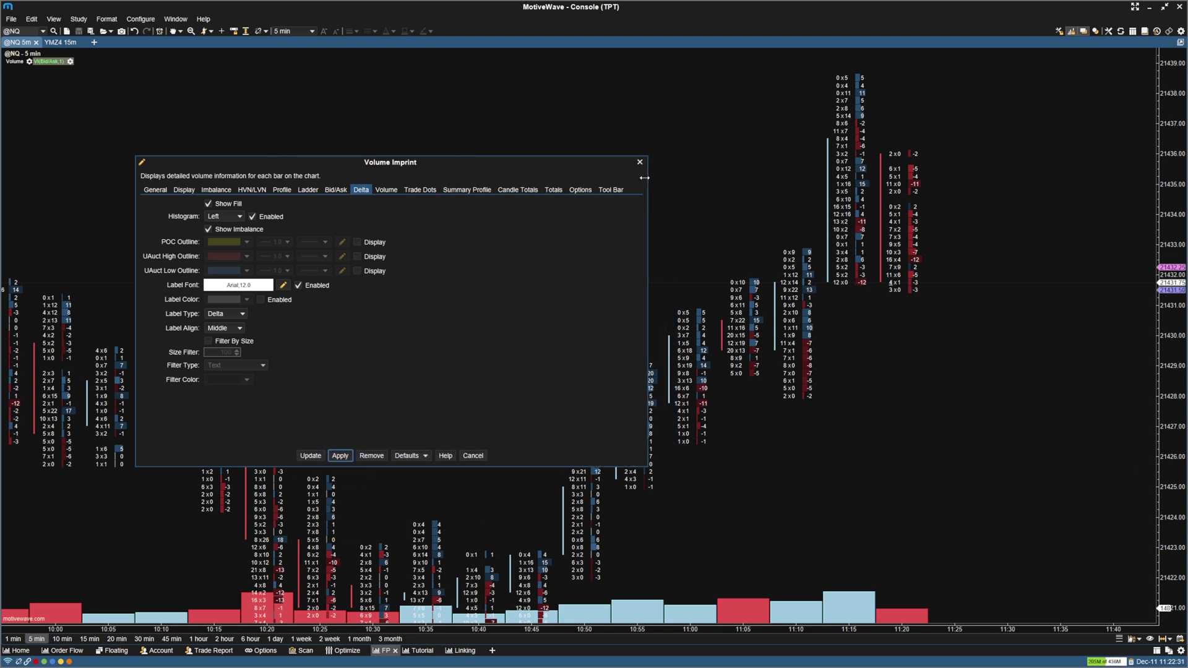
pyautogui.click(561, 191)
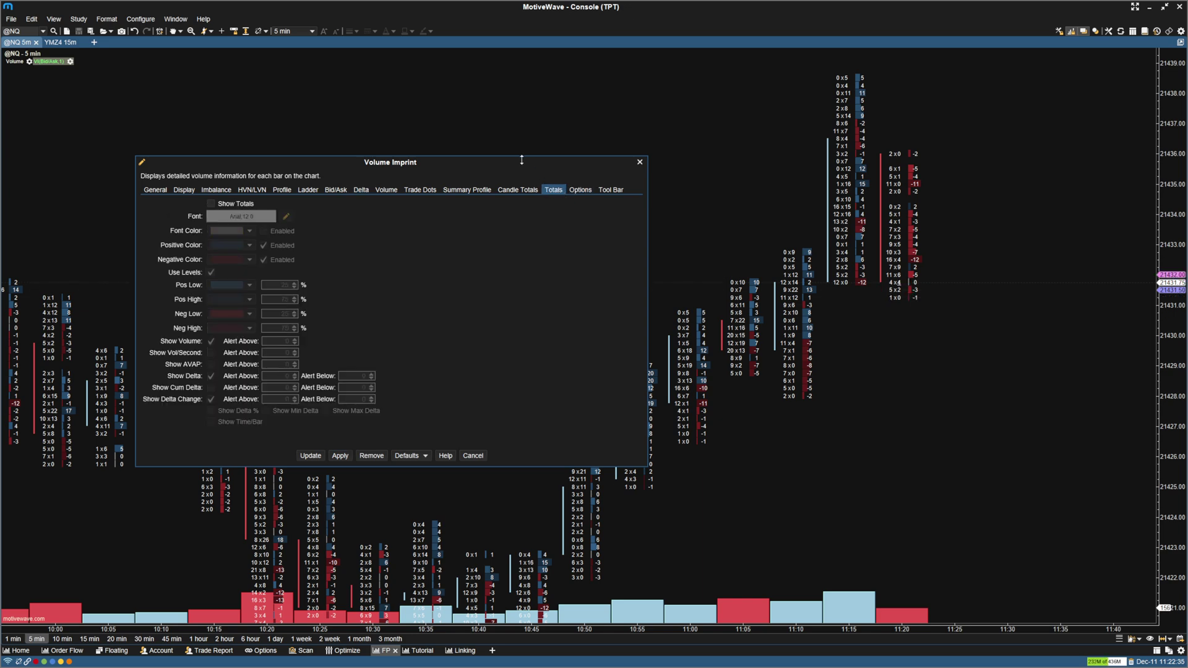
pyautogui.moveTo(504, 162); pyautogui.dragTo(467, 76)
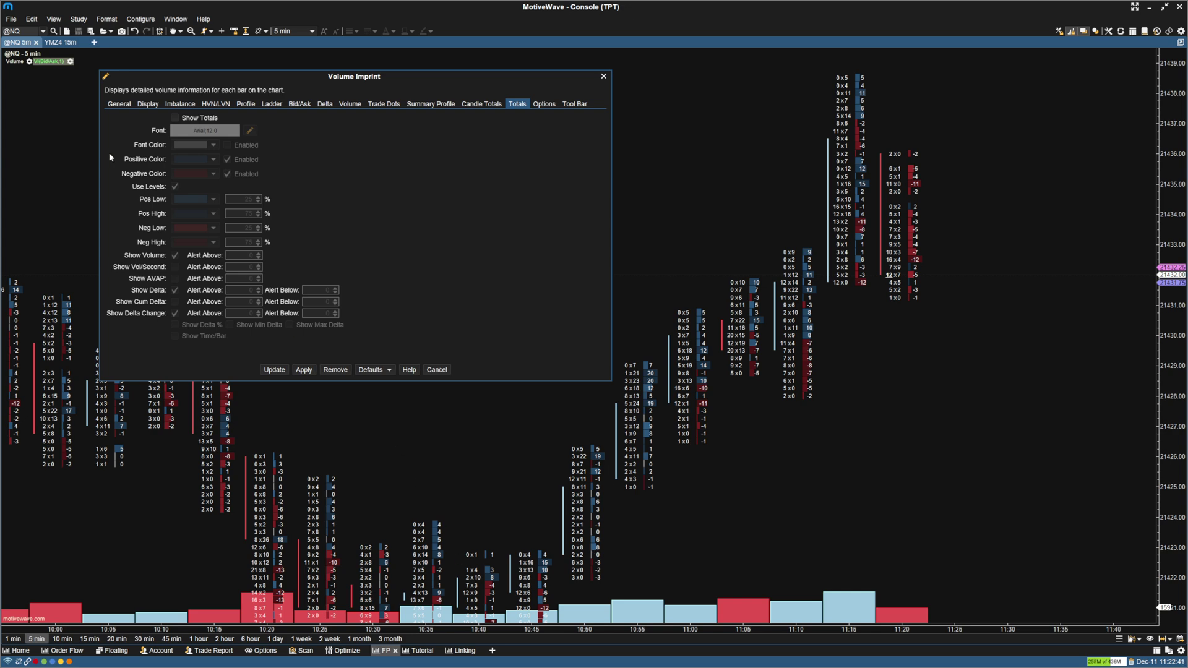
pyautogui.click(175, 118)
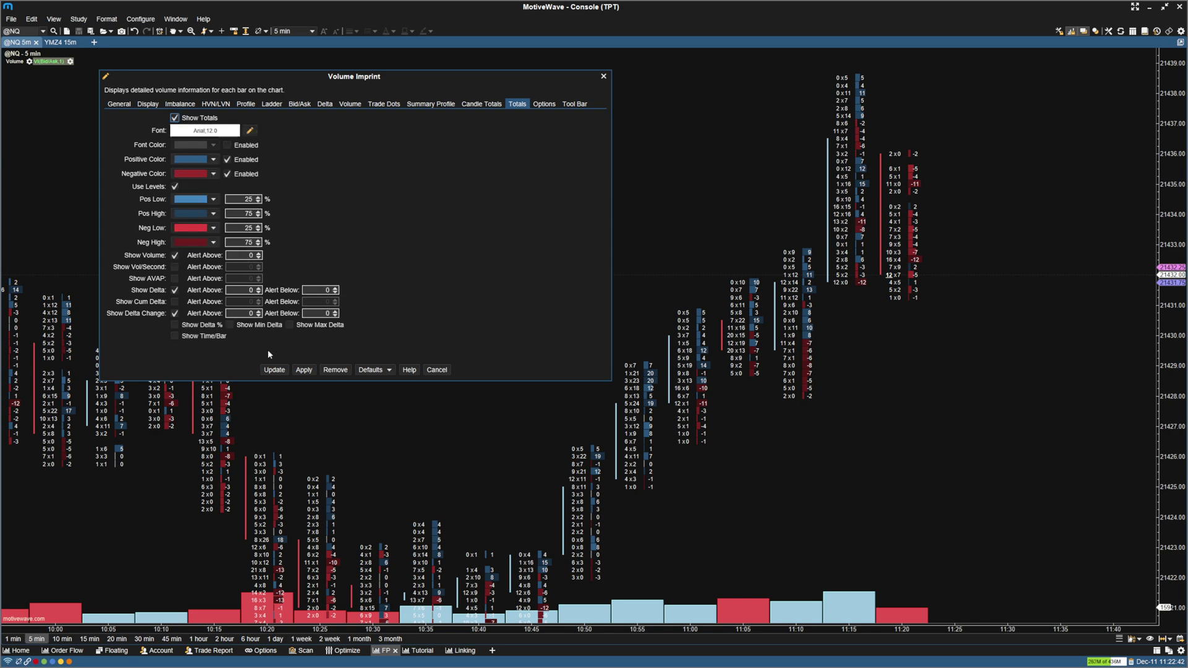
pyautogui.click(305, 369)
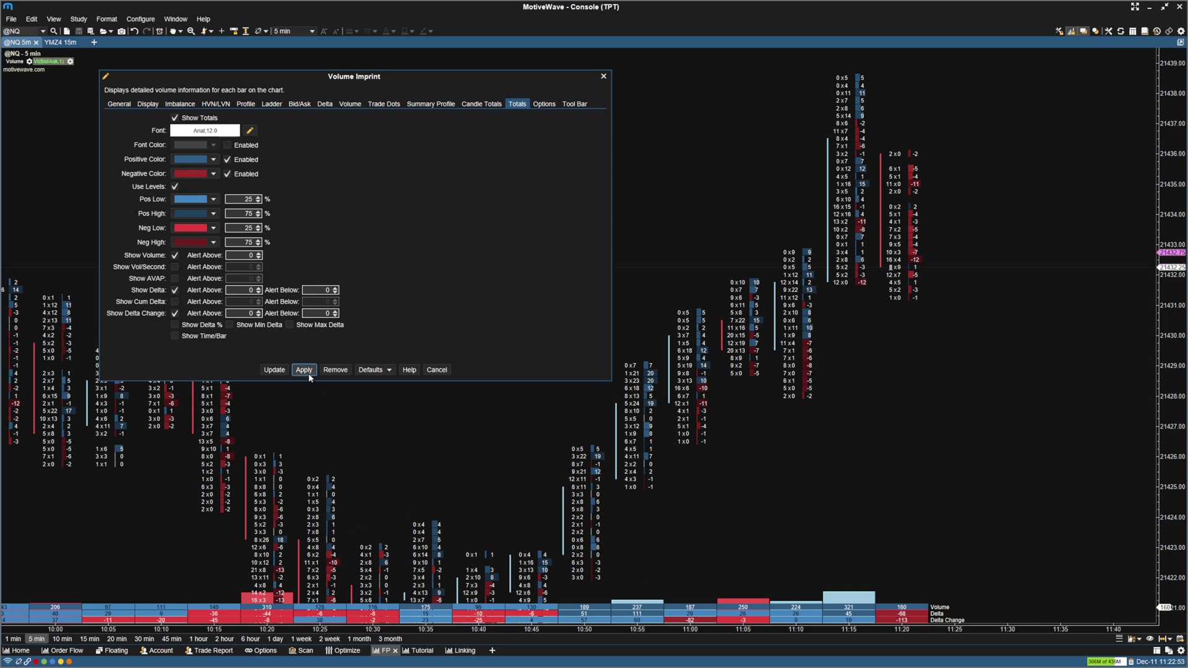
pyautogui.click(273, 372)
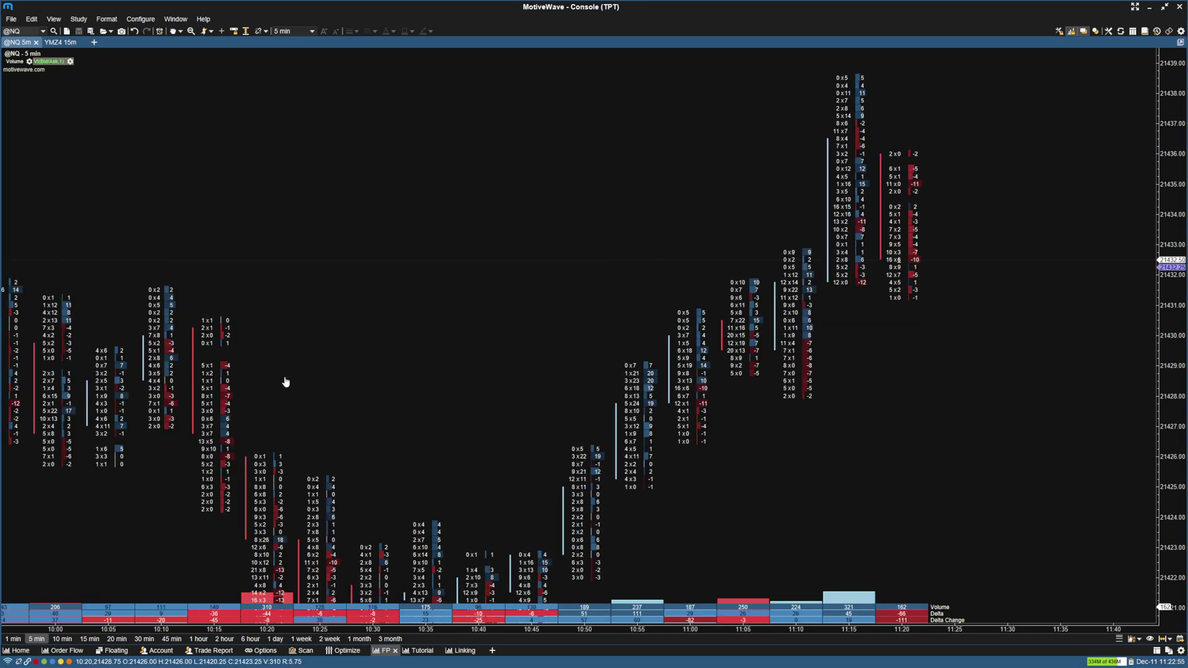
# Delete the Volume study from the chart, leaving the lower bars clear above the totals rows
pyautogui.click(29, 62)
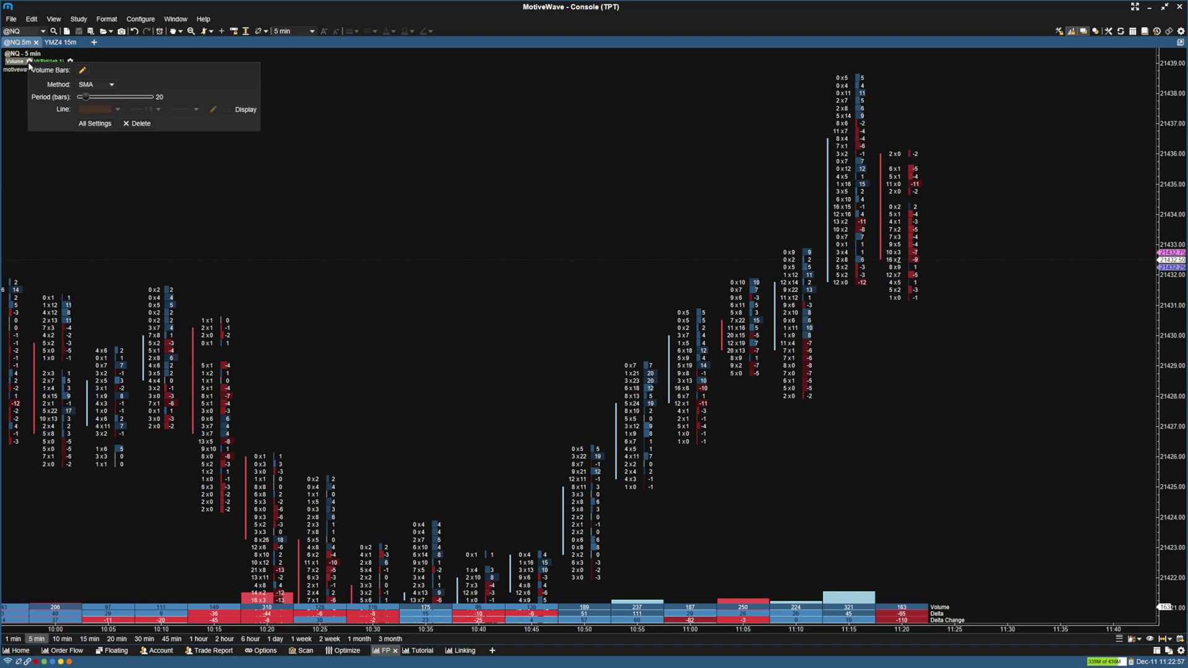
pyautogui.click(141, 124)
pyautogui.moveTo(673, 514); pyautogui.dragTo(649, 343)
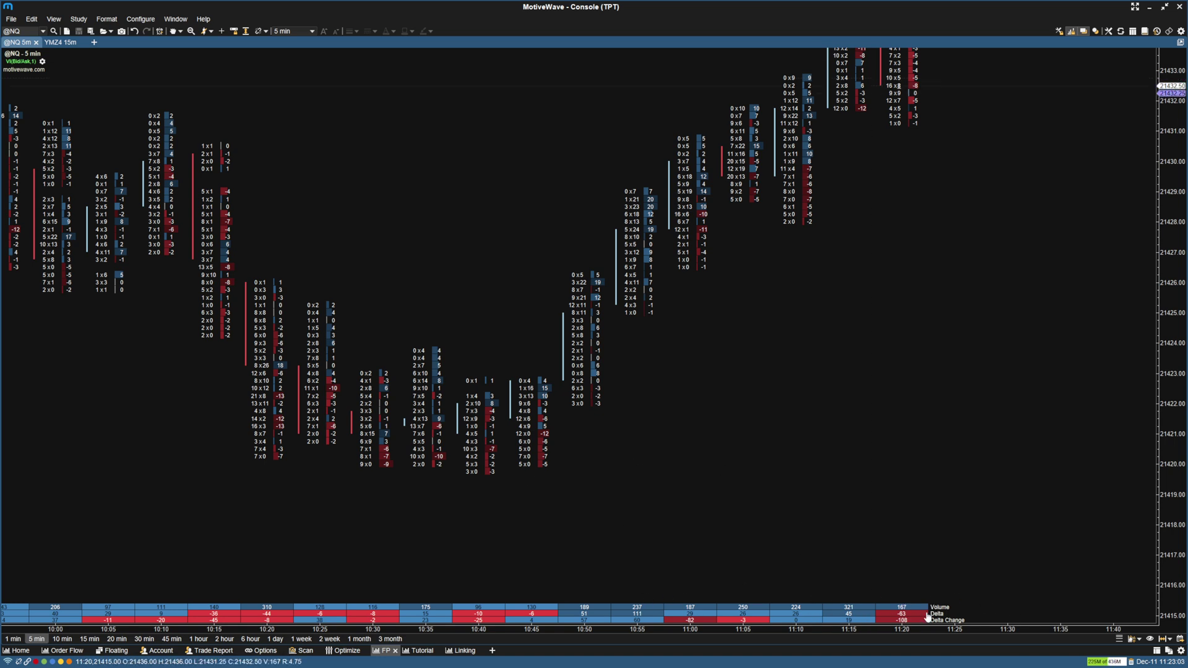
# Open the Volume Imprint study's full settings at the Totals options
pyautogui.click(42, 61)
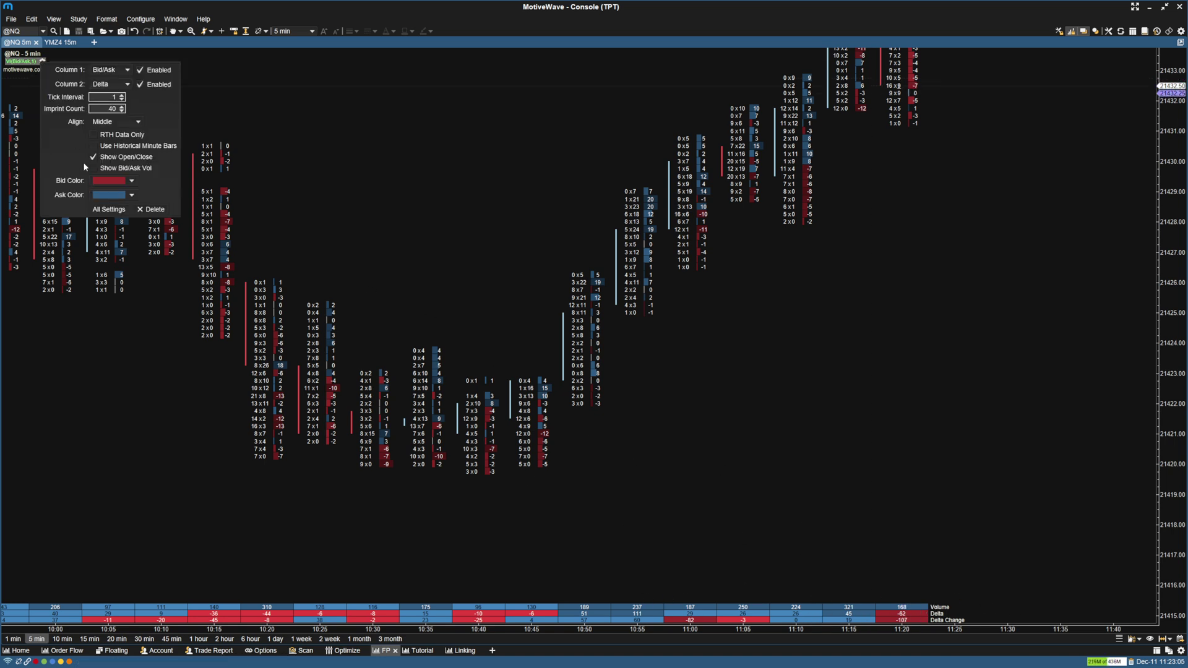
pyautogui.click(110, 210)
pyautogui.moveTo(591, 191); pyautogui.dragTo(317, 161)
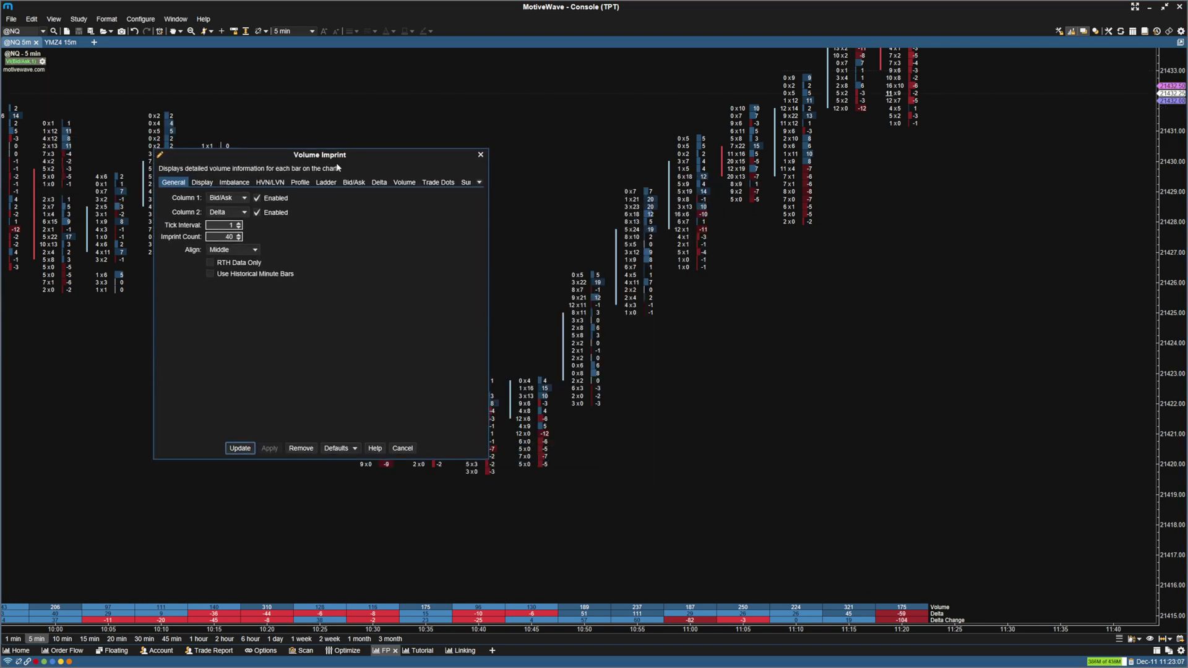
pyautogui.click(481, 182)
pyautogui.click(503, 298)
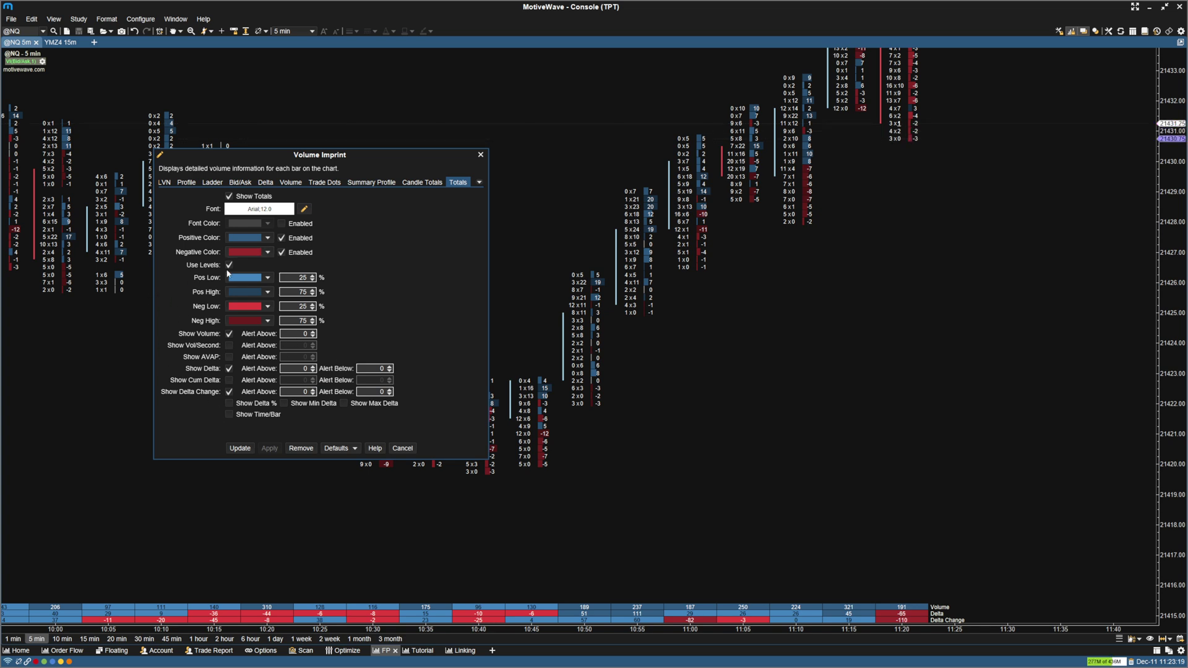
# Try the Delta % row in the totals by applying it, and turn the option off again
pyautogui.click(229, 403)
pyautogui.click(268, 448)
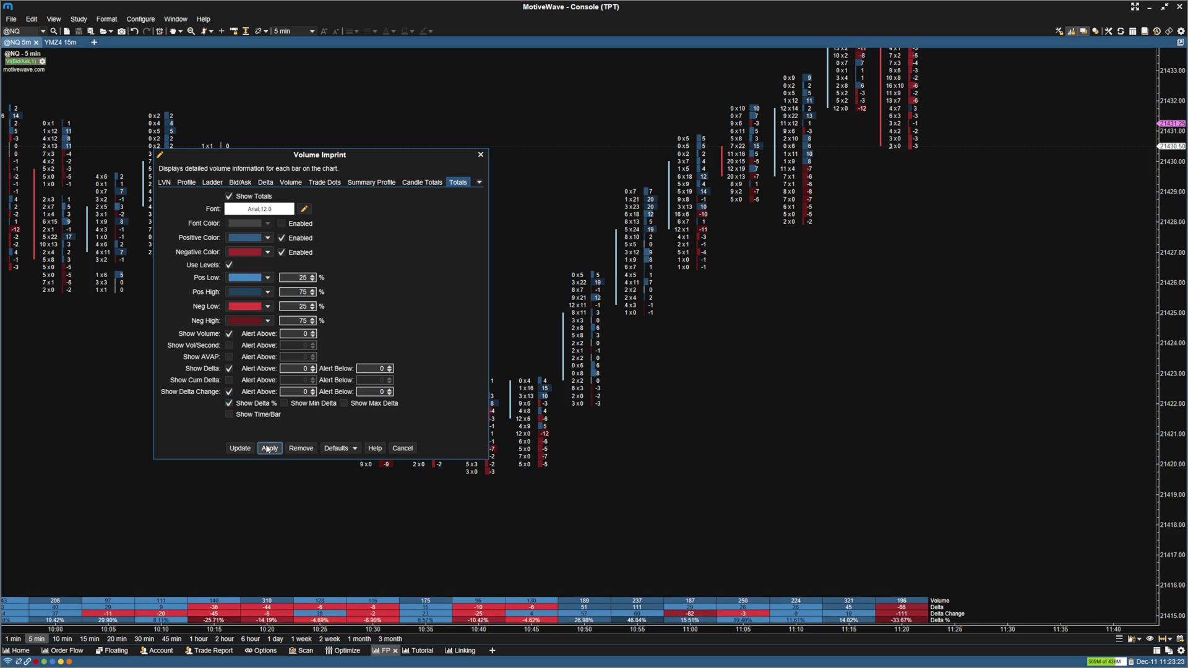
pyautogui.click(227, 403)
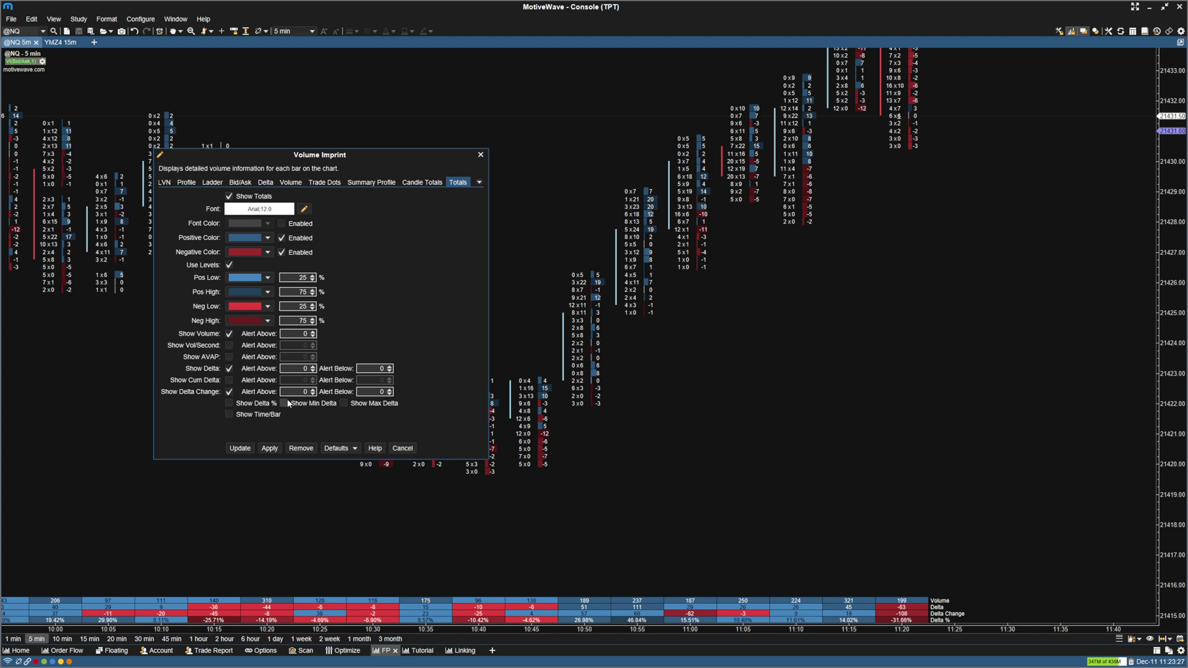
# Try the Min Delta, Max Delta and Time/Bar rows in the totals by applying them, and turn all three options off again
pyautogui.click(344, 402)
pyautogui.click(227, 415)
pyautogui.click(270, 448)
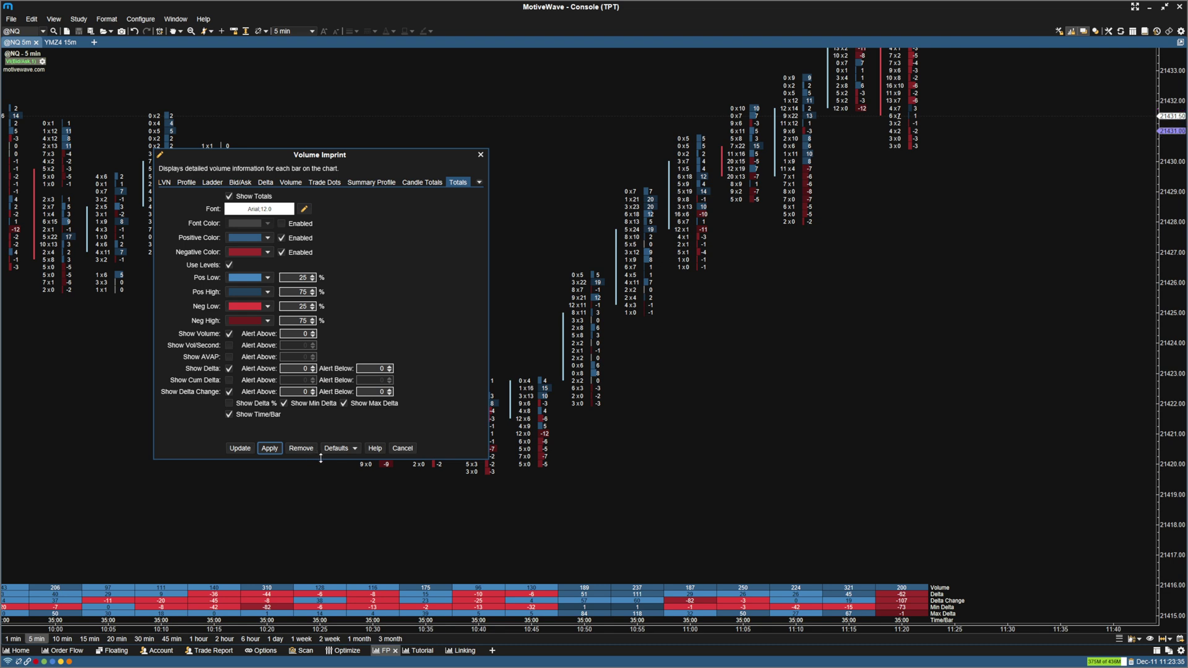
pyautogui.click(229, 414)
pyautogui.click(284, 403)
pyautogui.click(342, 403)
# Show Cum Delta and Vol/Second in the totals, hide Delta Change, and apply
pyautogui.click(229, 380)
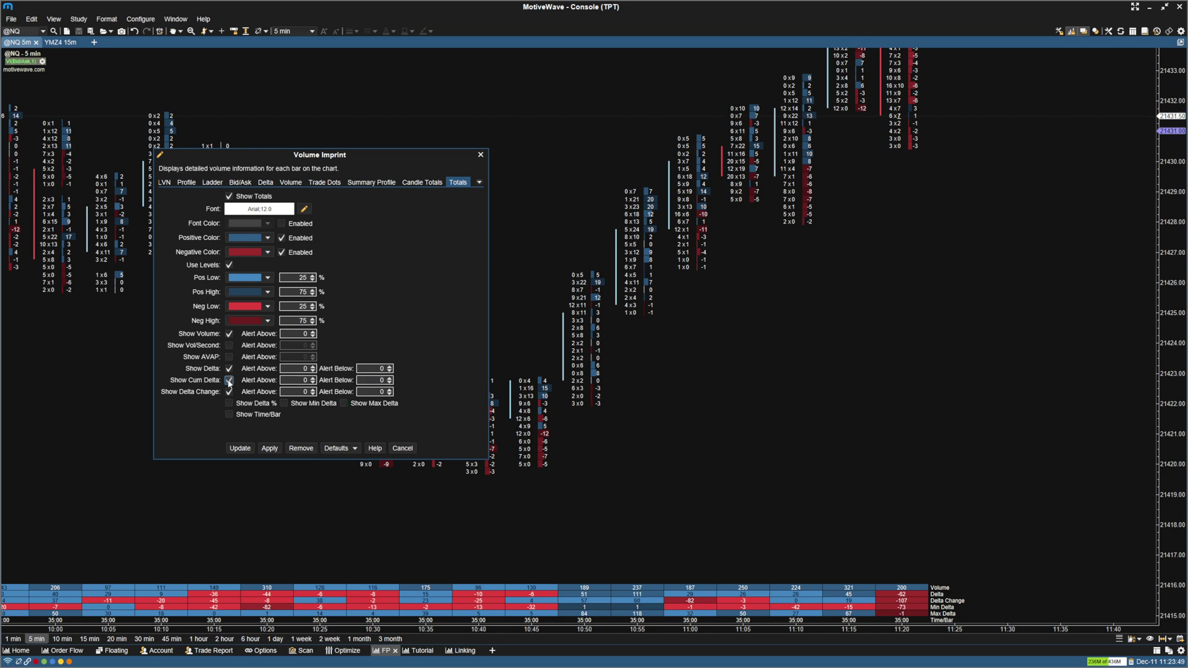
pyautogui.click(229, 345)
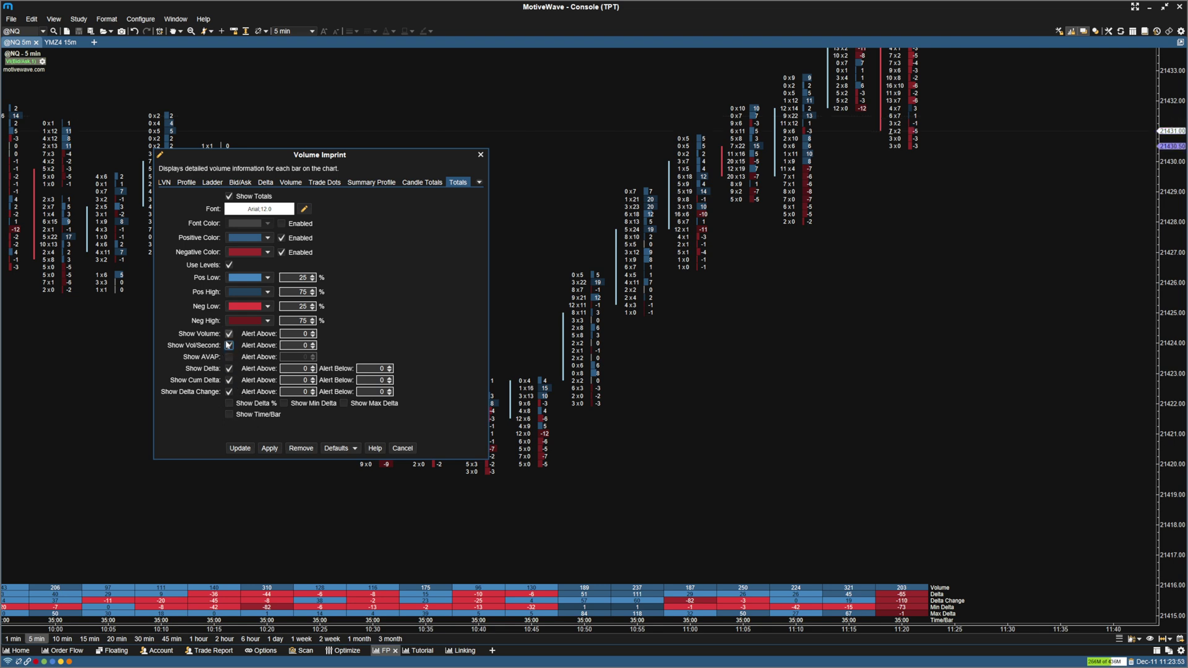
pyautogui.click(230, 392)
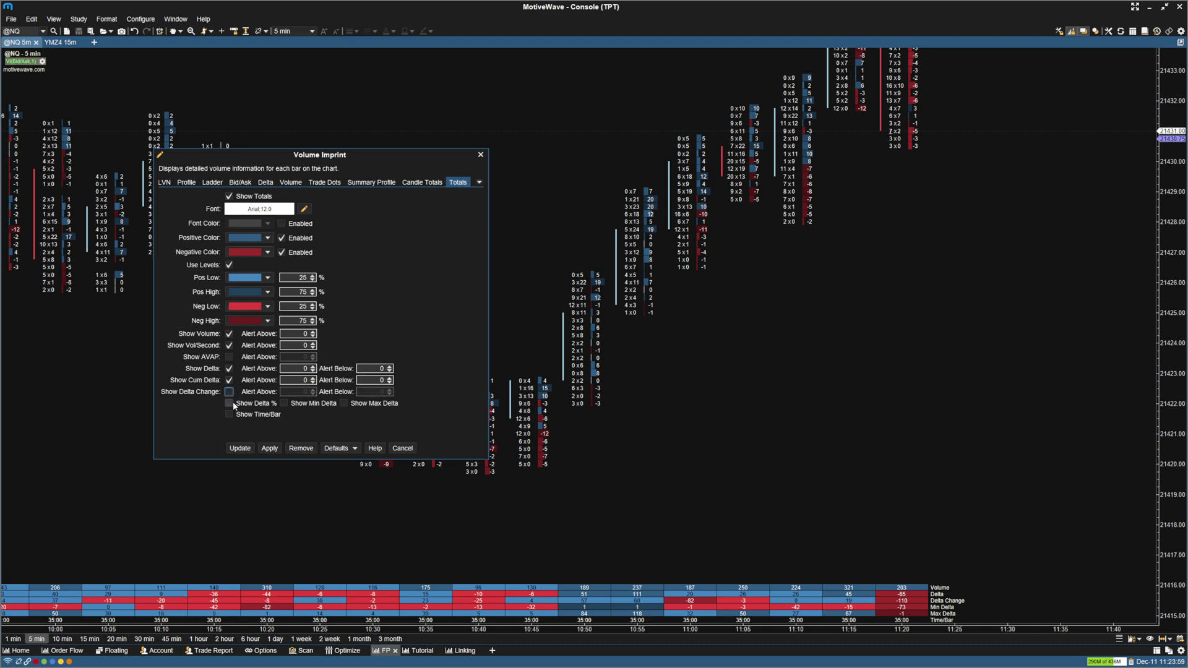
pyautogui.click(269, 450)
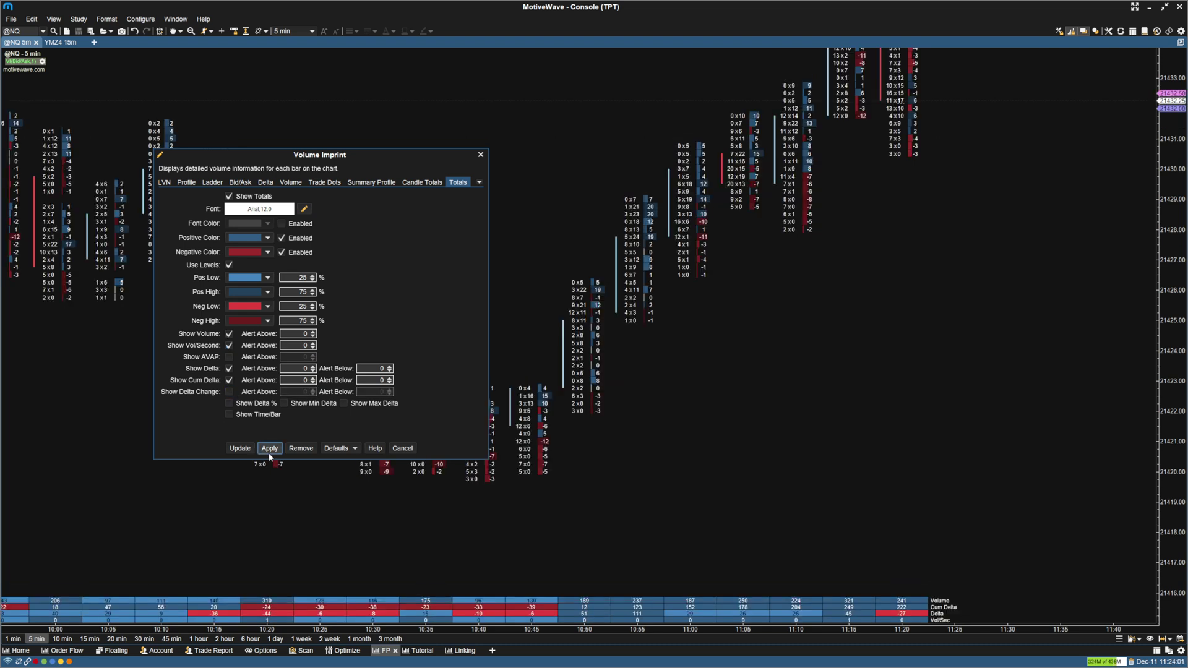